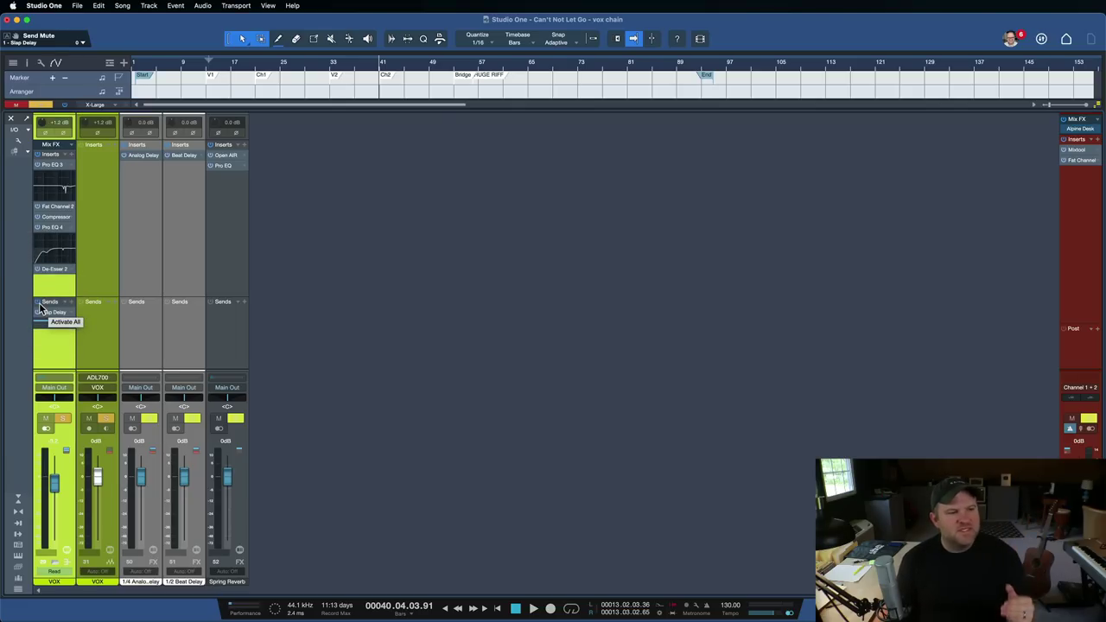
Open Pro EQ 3 on the VOX channel, bypass all its inserts, and mute the Slap Delay send.
{"action": "left_click", "coordinate": [50, 164]}
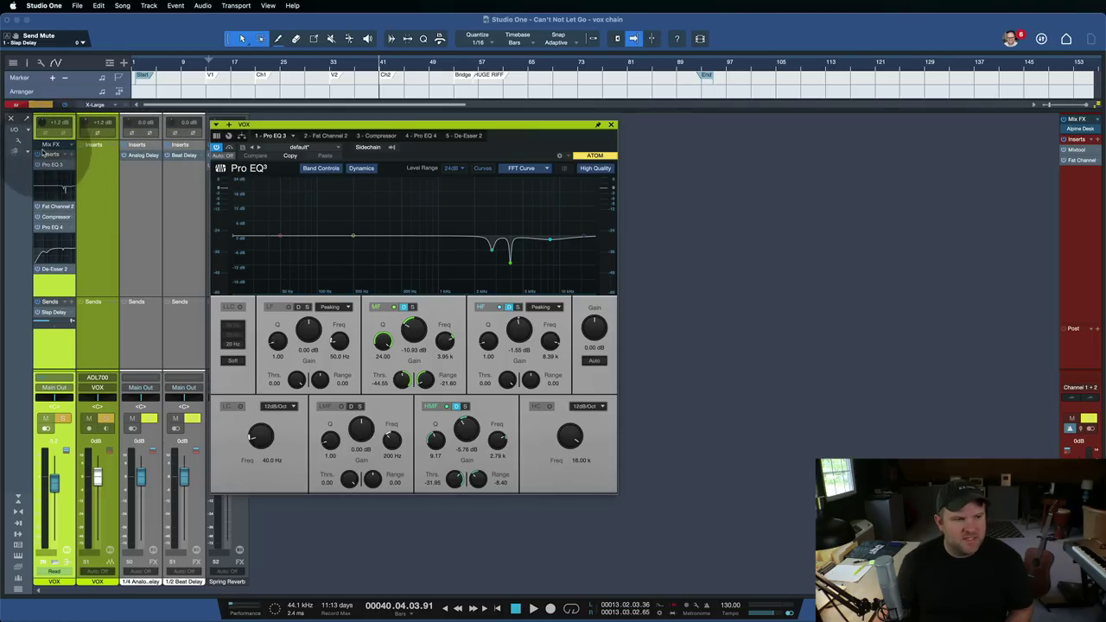
{"action": "left_click", "coordinate": [38, 154]}
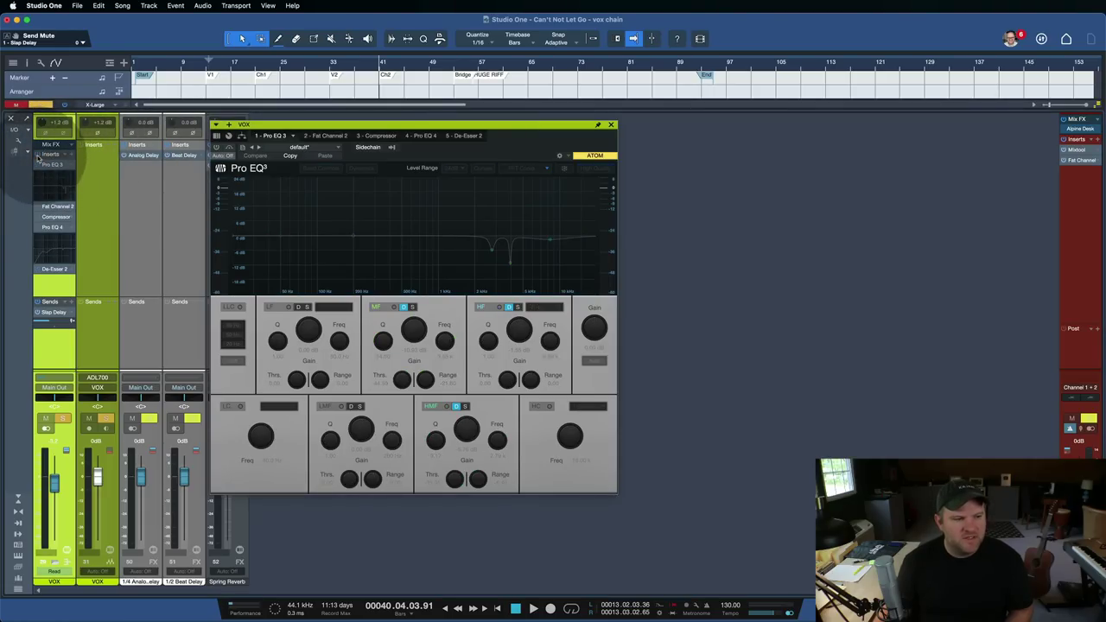
{"action": "left_click", "coordinate": [39, 313]}
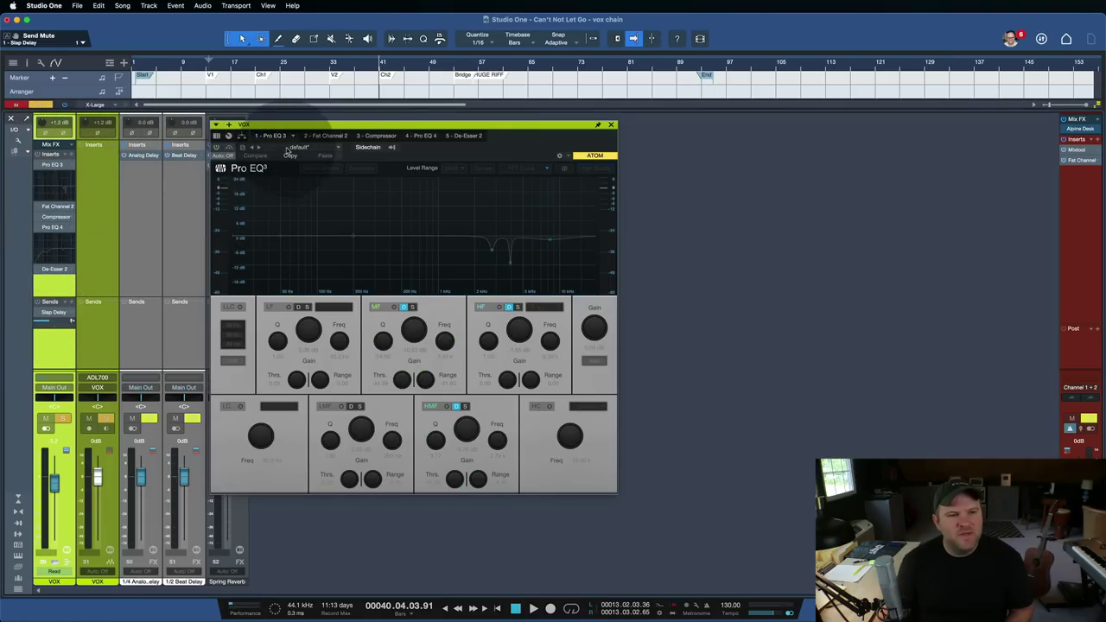
{"action": "left_click_drag", "start_coordinate": [295, 129], "coordinate": [316, 129]}
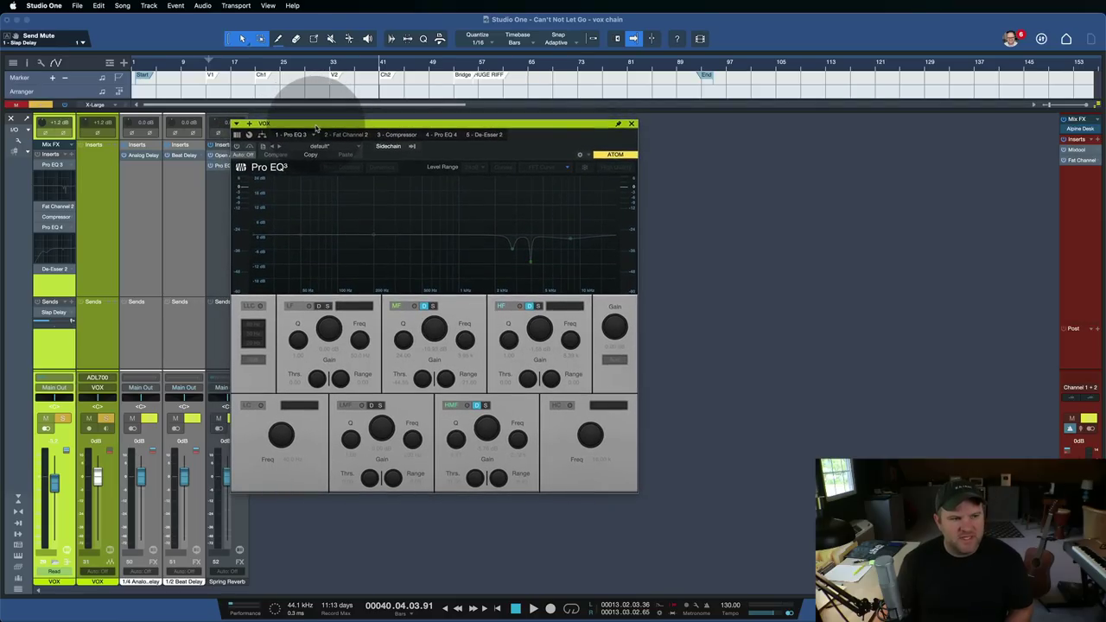
Play the unprocessed vocal from the V2 marker and return the playback position to the marker.
{"action": "left_click", "coordinate": [332, 67]}
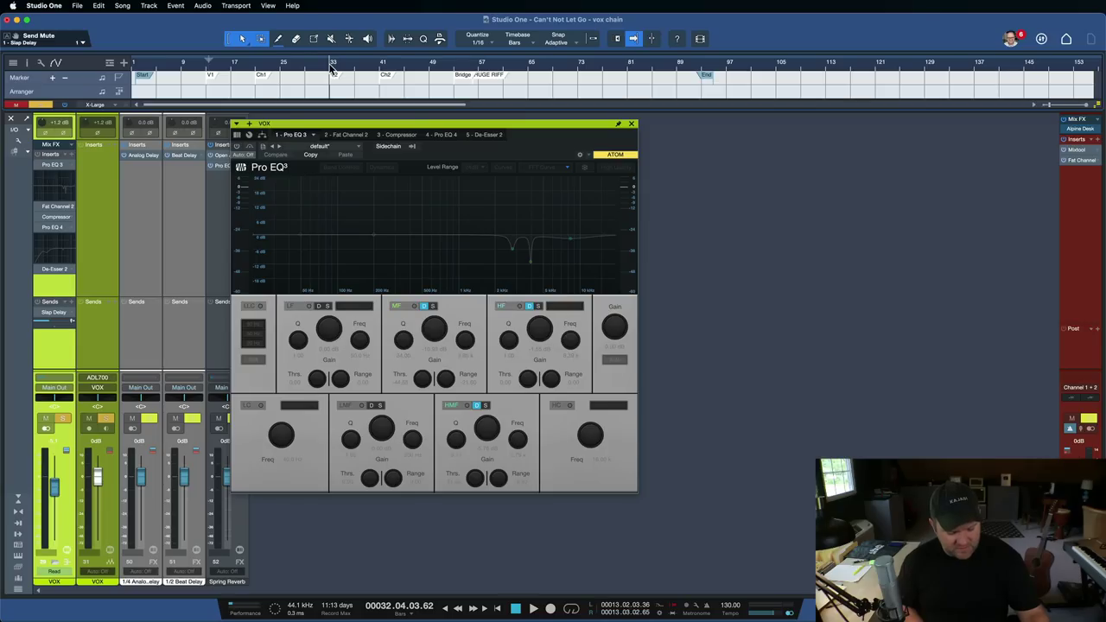
{"action": "key", "text": "space"}
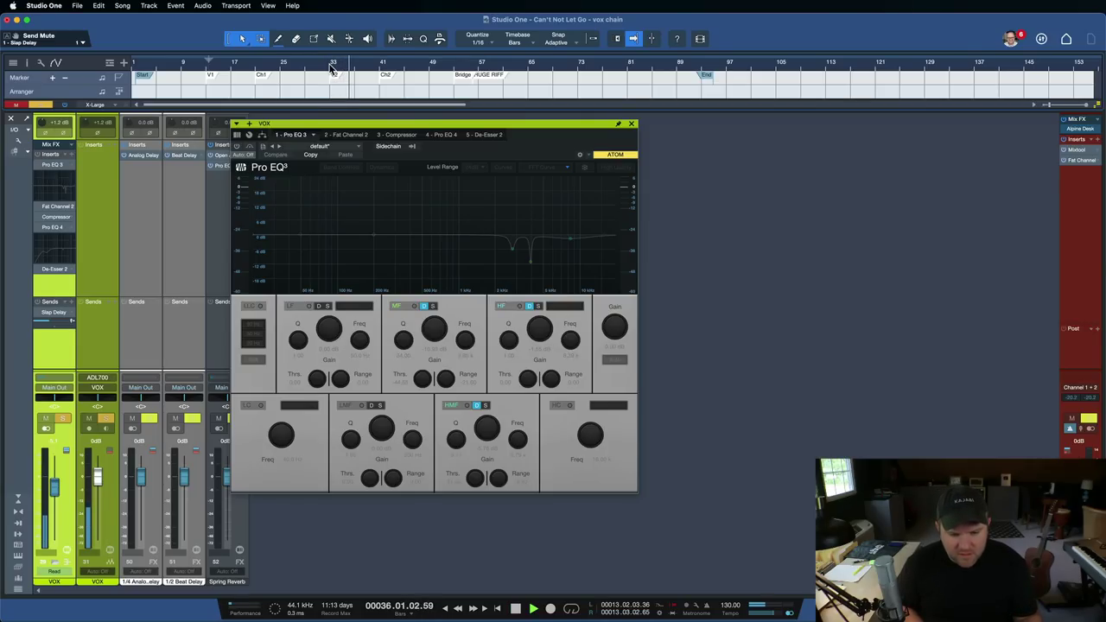
{"action": "left_click", "coordinate": [331, 65]}
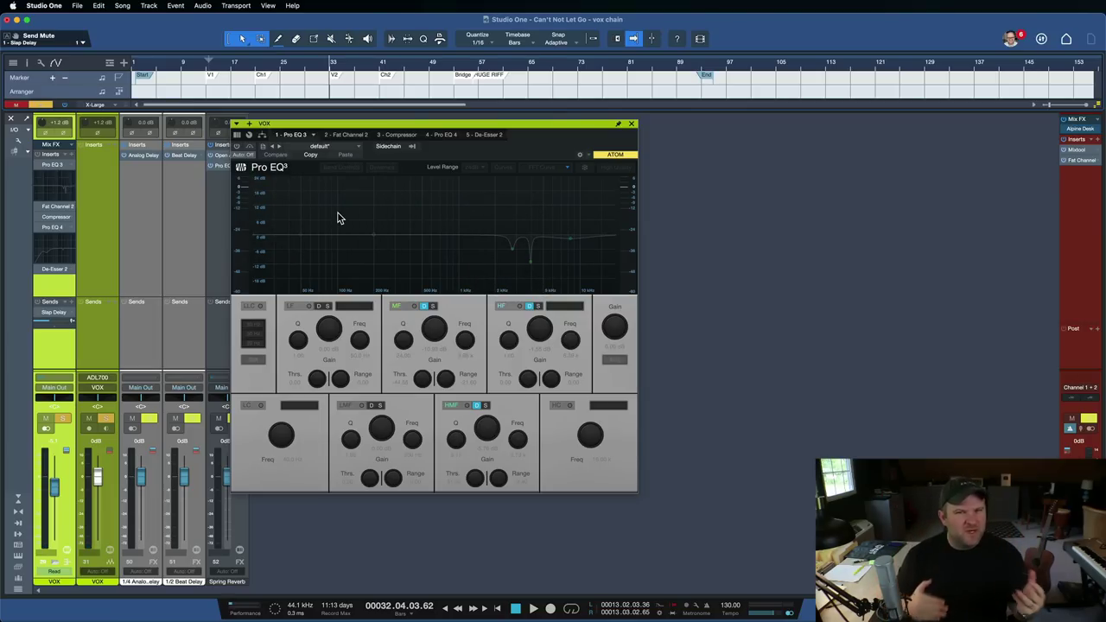
Activate Pro EQ 3 on the VOX channel and play the start of V2 through it.
{"action": "left_click", "coordinate": [238, 148]}
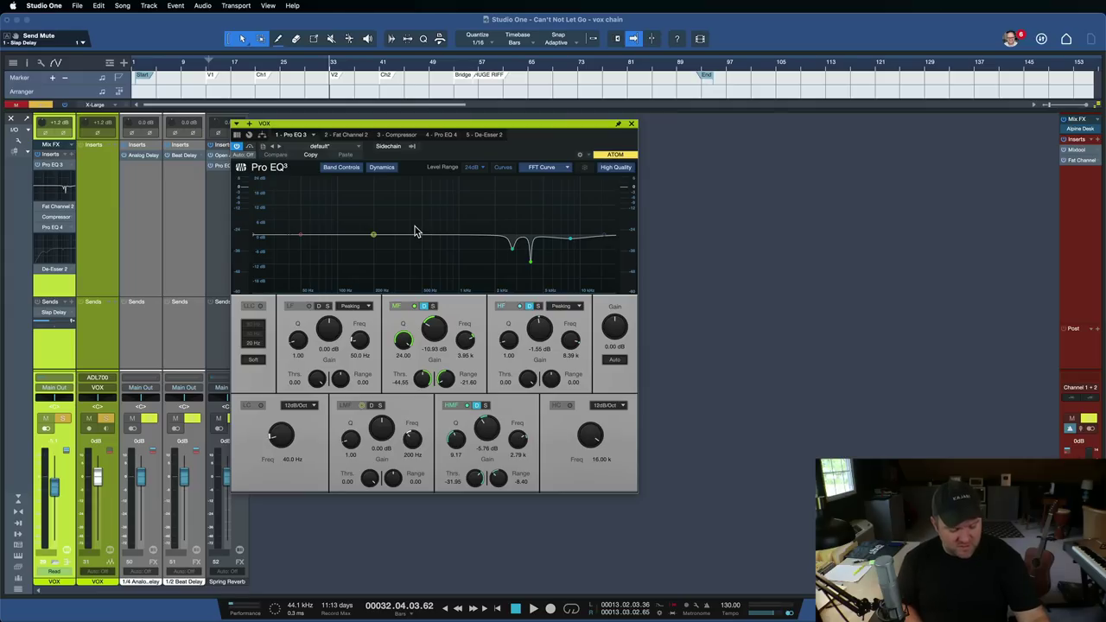
{"action": "key", "text": "space"}
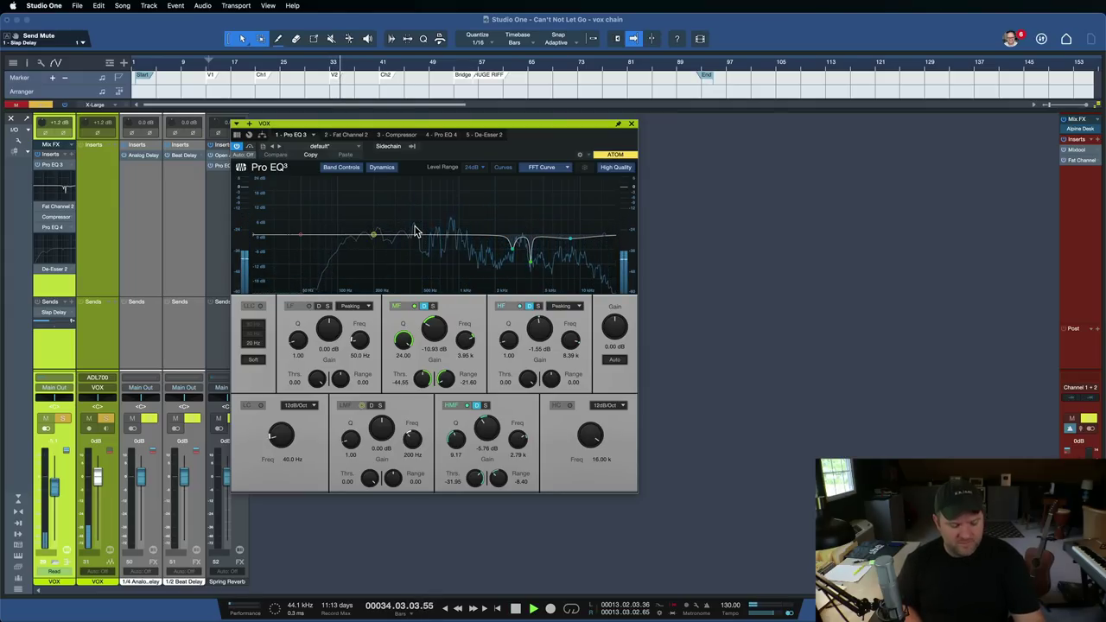
{"action": "key", "text": "space"}
Compare the V2 vocal with Pro EQ 3 bypassed and active, leaving the EQ active.
{"action": "left_click", "coordinate": [238, 147]}
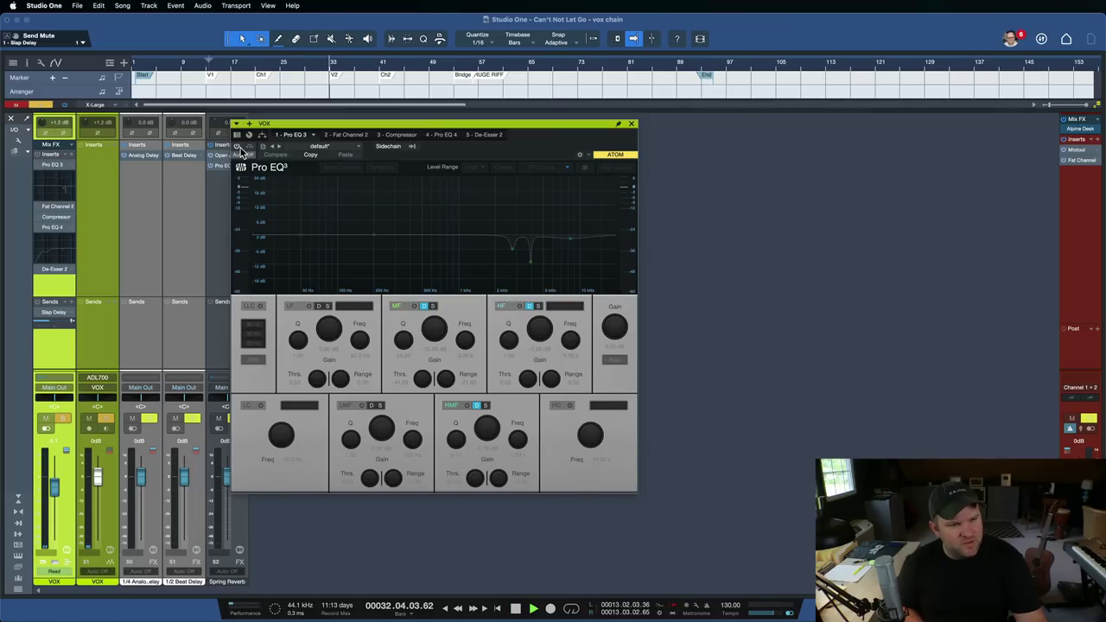
{"action": "key", "text": "space"}
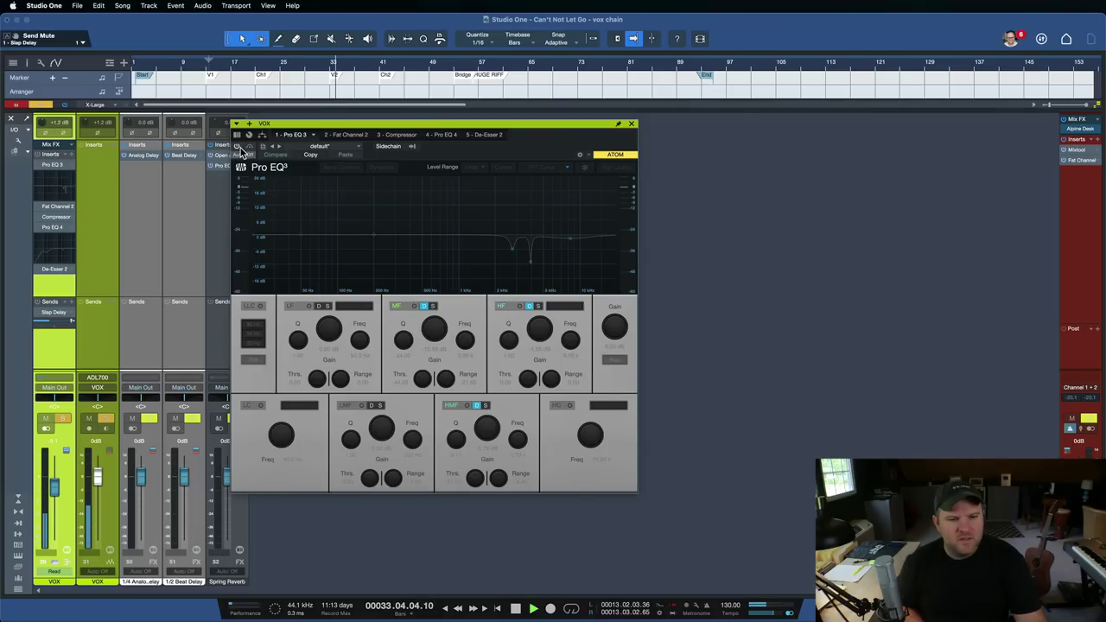
{"action": "key", "text": "space"}
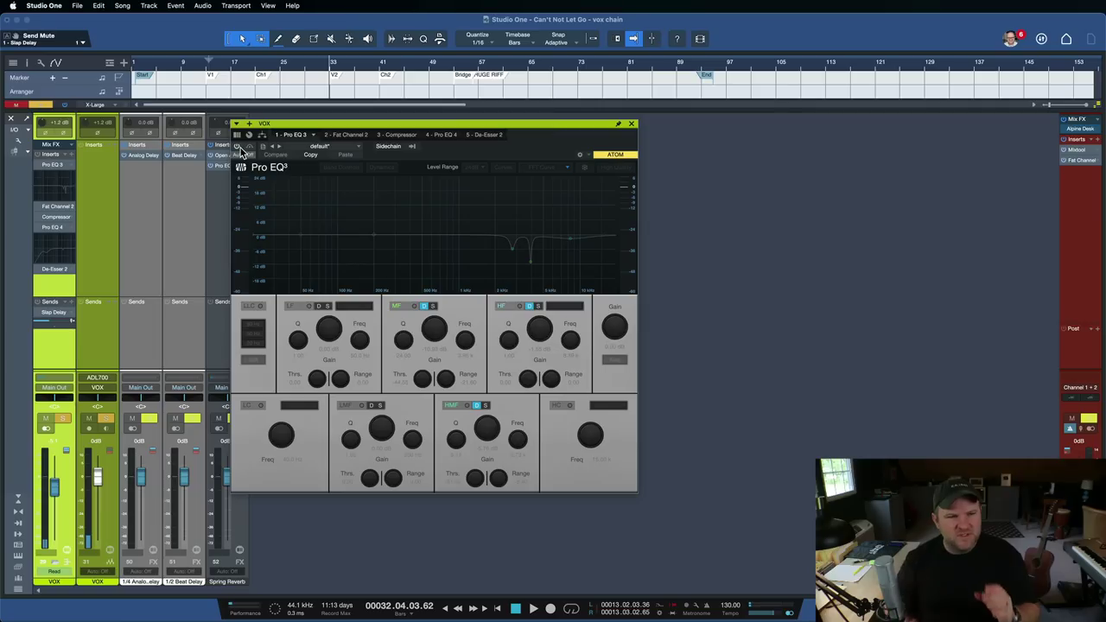
{"action": "left_click", "coordinate": [241, 149]}
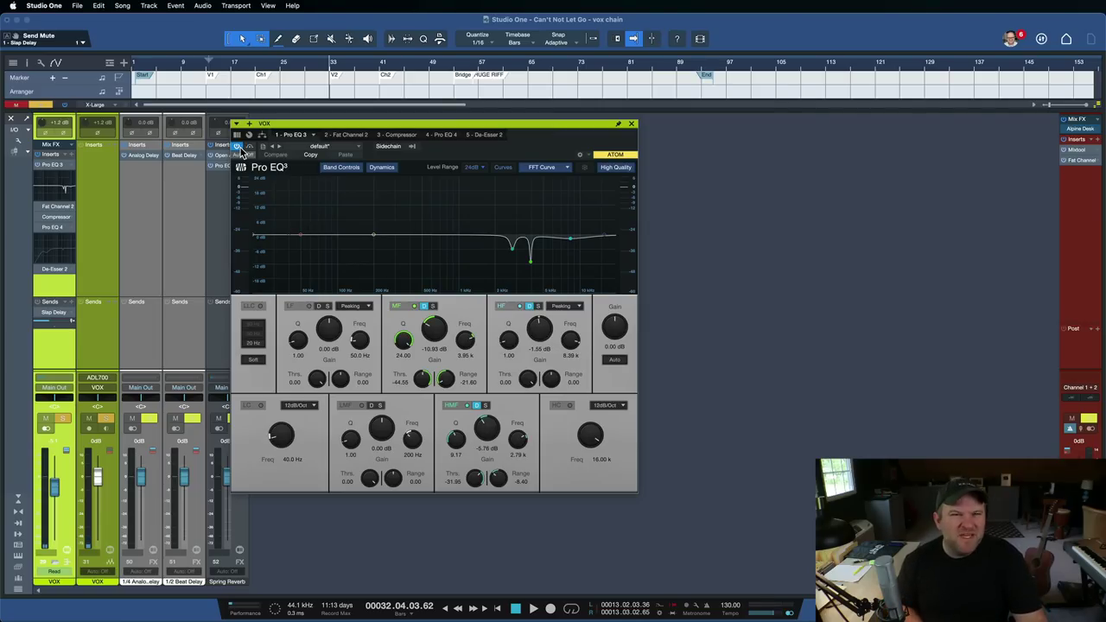
{"action": "key", "text": "space"}
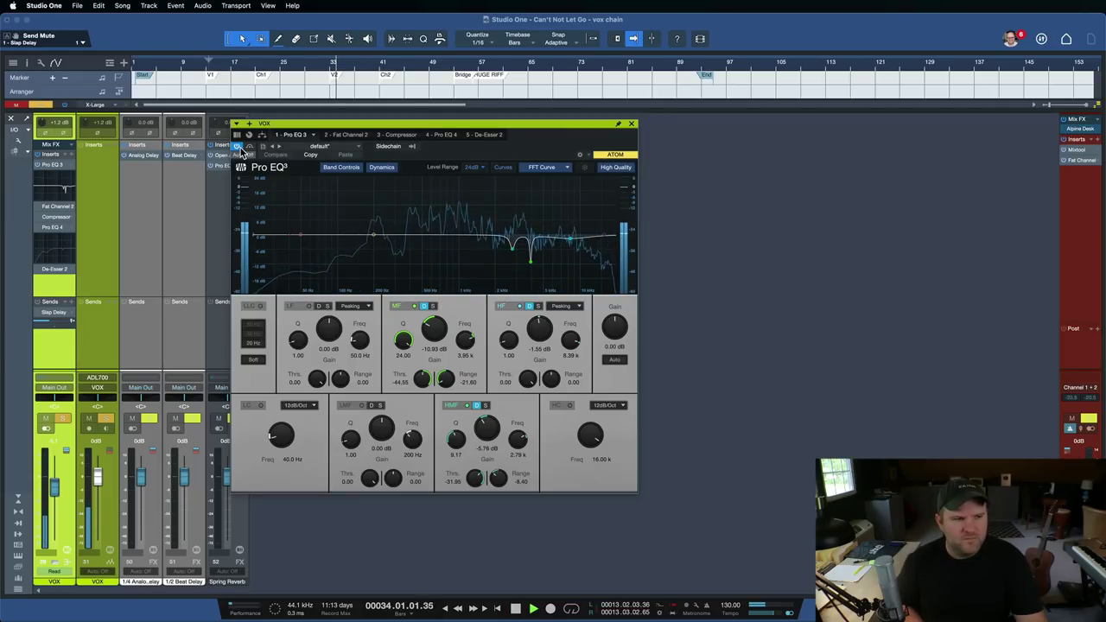
{"action": "key", "text": "space"}
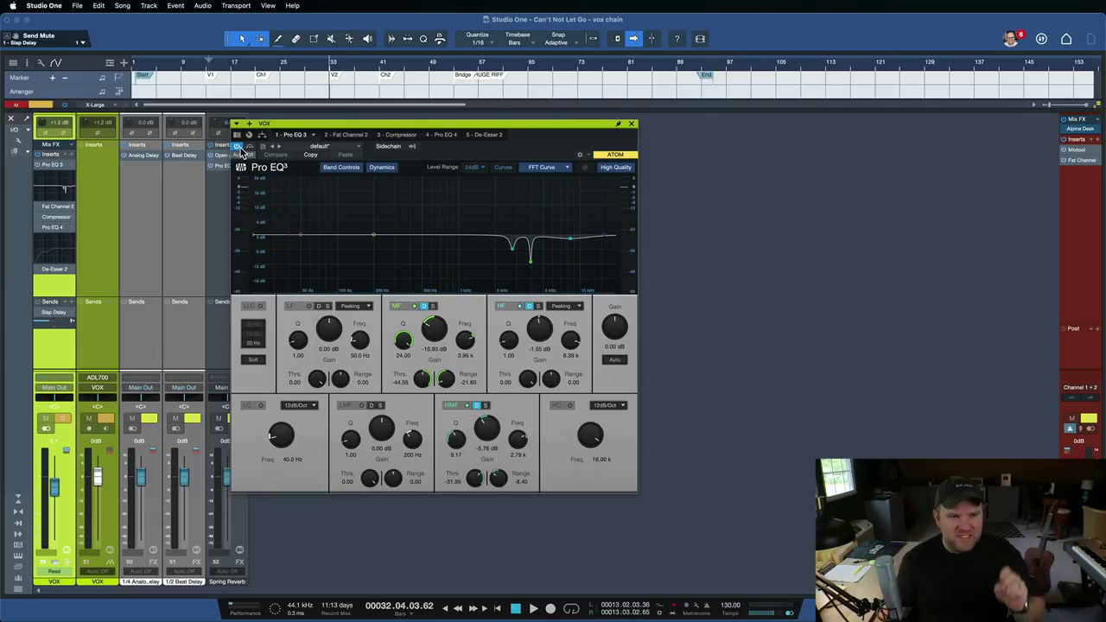
Open the VOX channel's Fat Channel 2, switch off its Vintage EQ, and compare the Tube CB compressor off and on, leaving it on.
{"action": "left_click", "coordinate": [336, 137]}
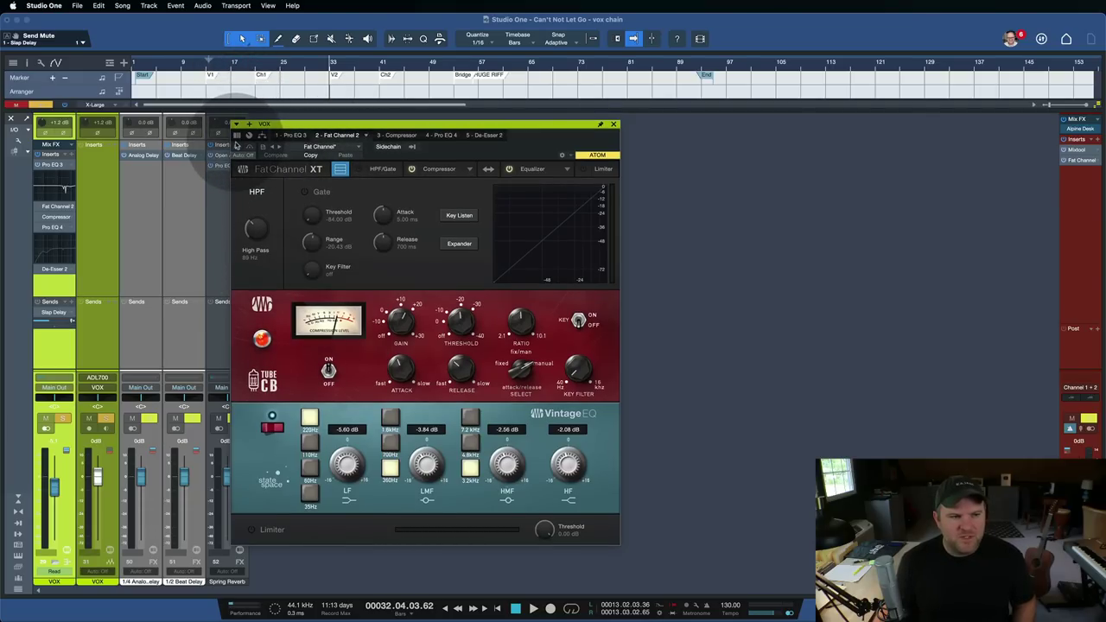
{"action": "left_click", "coordinate": [273, 427]}
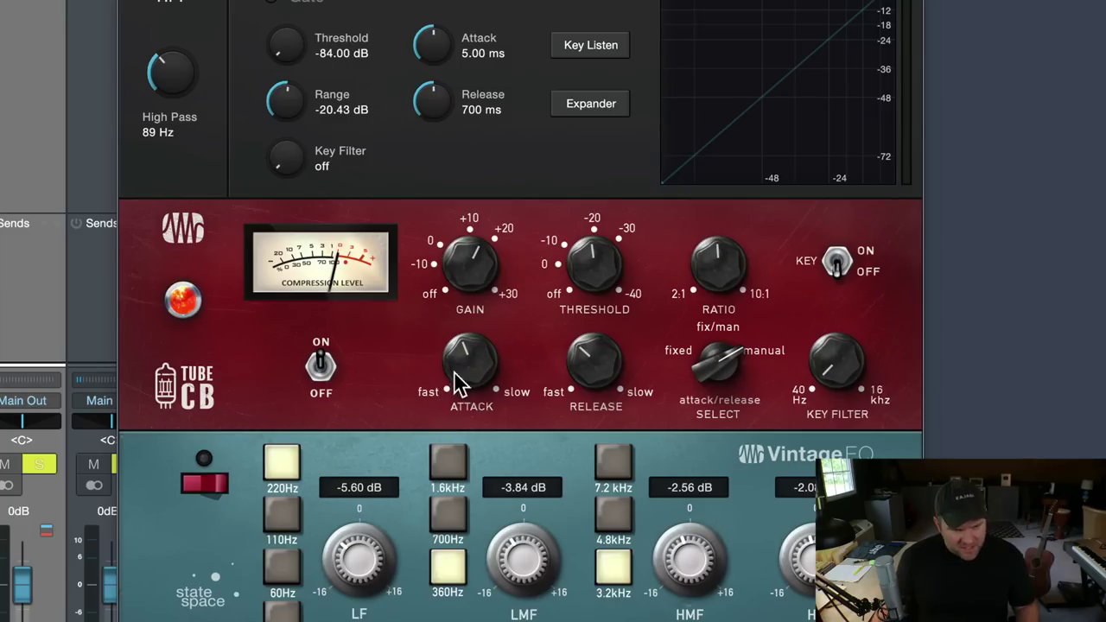
{"action": "left_click", "coordinate": [320, 365]}
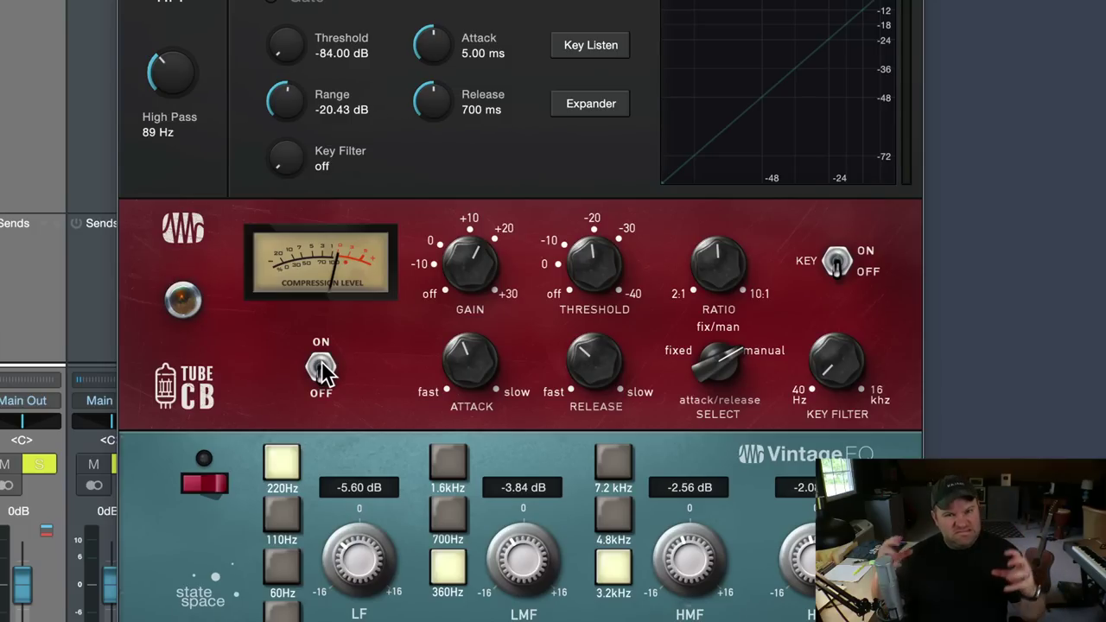
{"action": "left_click", "coordinate": [321, 365]}
{"action": "left_click", "coordinate": [321, 365]}
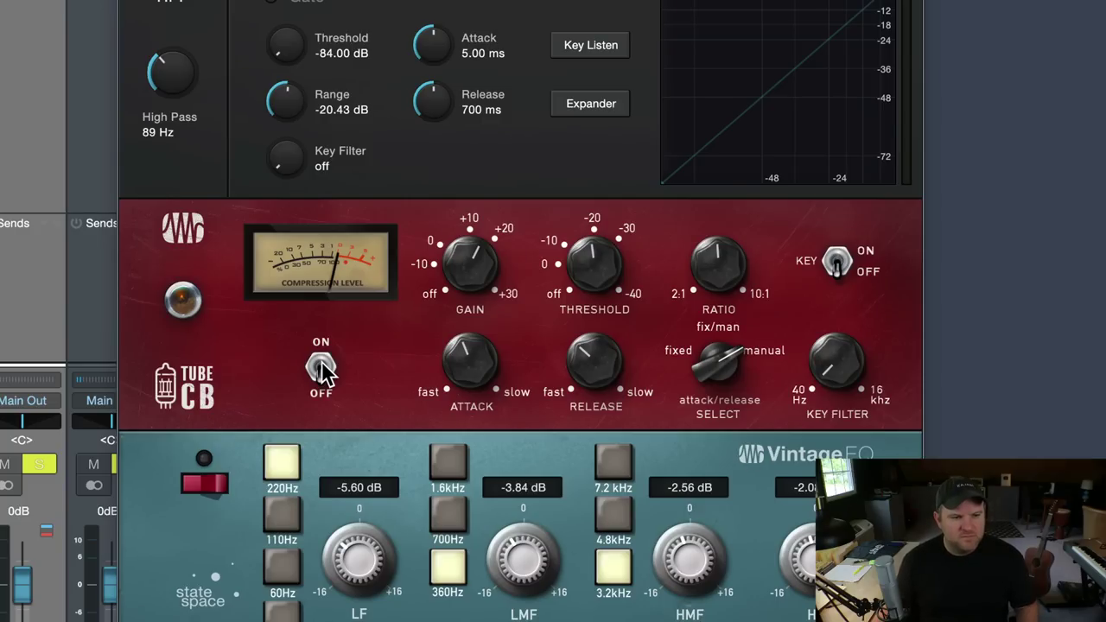
{"action": "left_click", "coordinate": [320, 366]}
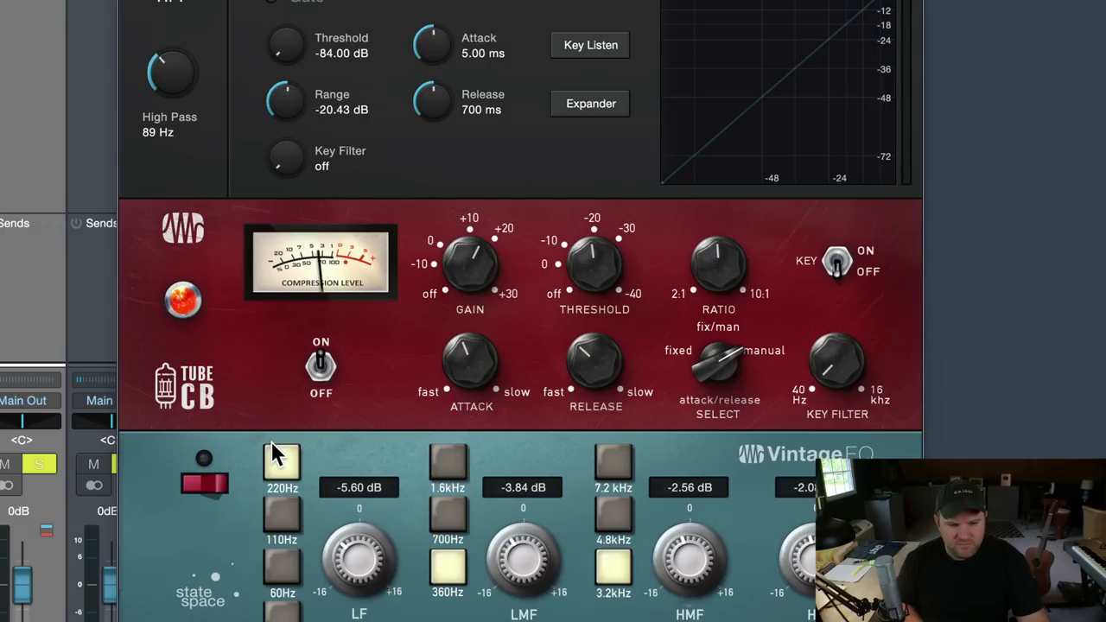
Compare the vocal with the Fat Channel's Vintage EQ on and off, leaving the EQ switched on.
{"action": "scroll", "coordinate": [581, 467], "scroll_direction": "down", "scroll_amount": 5}
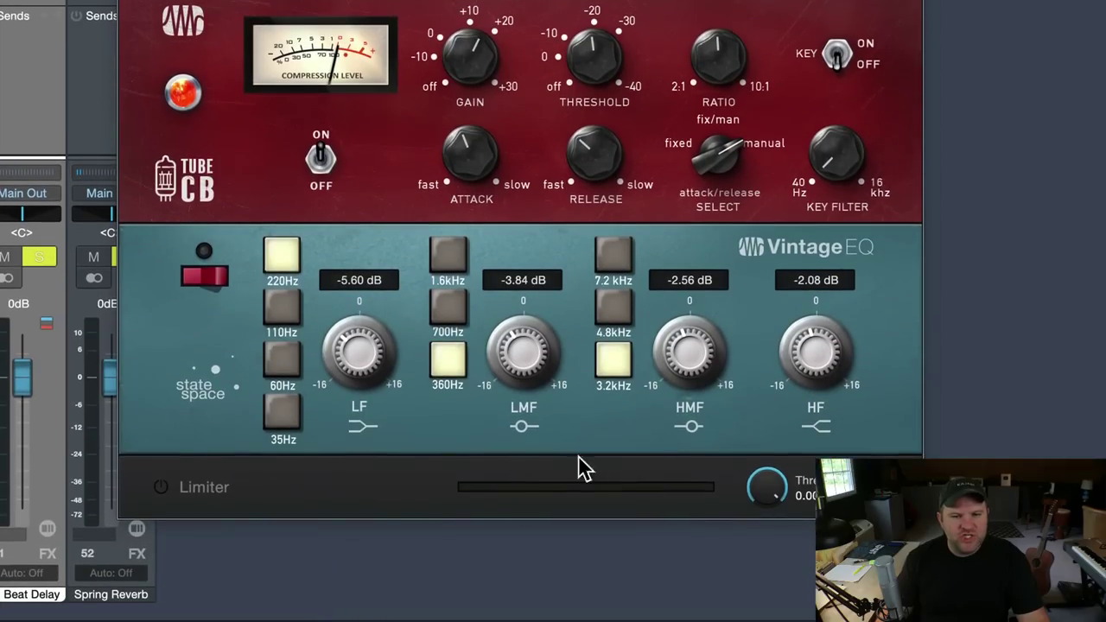
{"action": "left_click", "coordinate": [219, 280]}
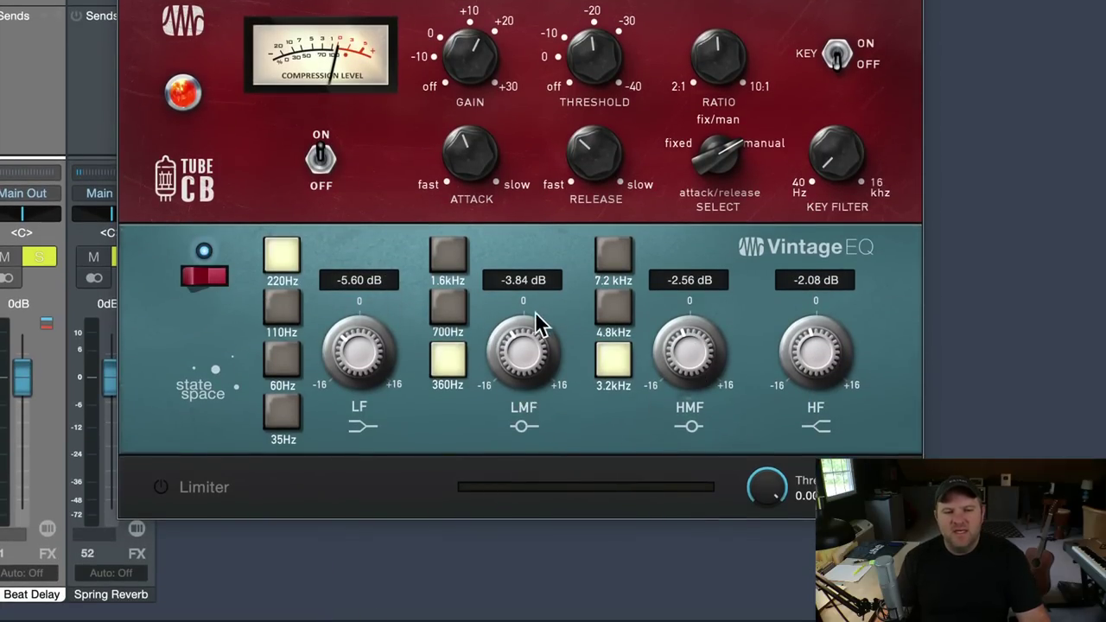
{"action": "left_click", "coordinate": [205, 277]}
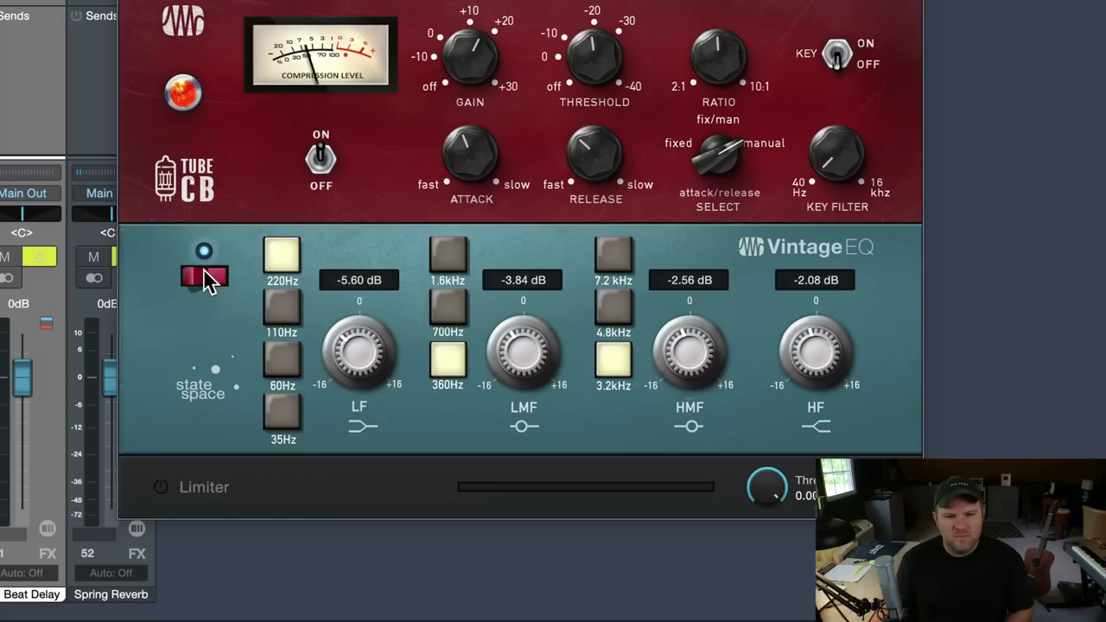
{"action": "left_click", "coordinate": [203, 272]}
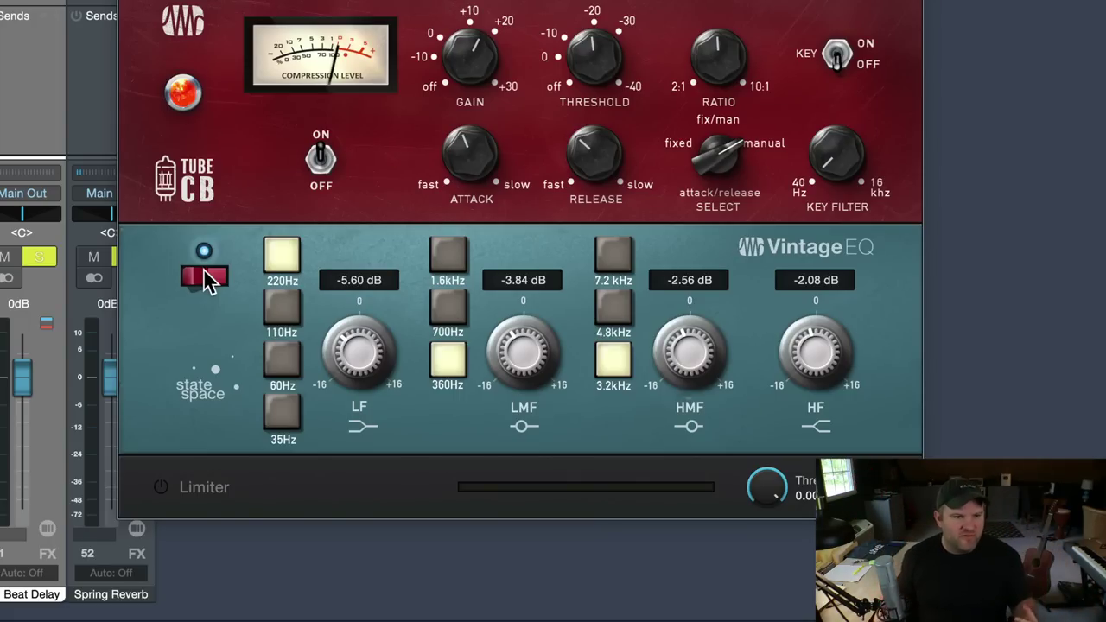
{"action": "left_click", "coordinate": [204, 276]}
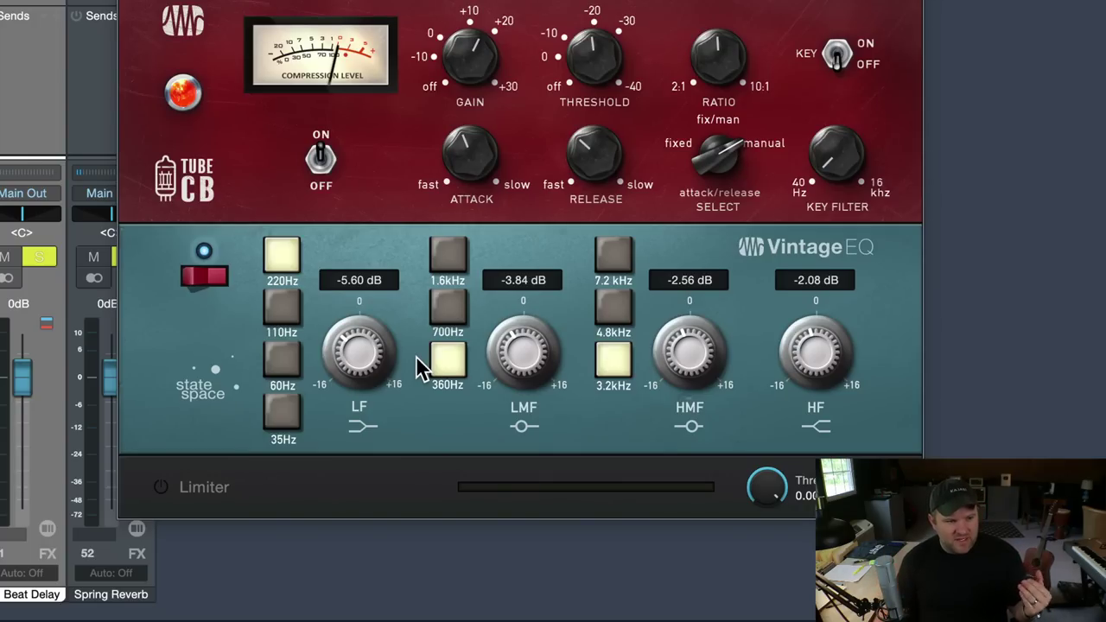
{"action": "left_click", "coordinate": [217, 285]}
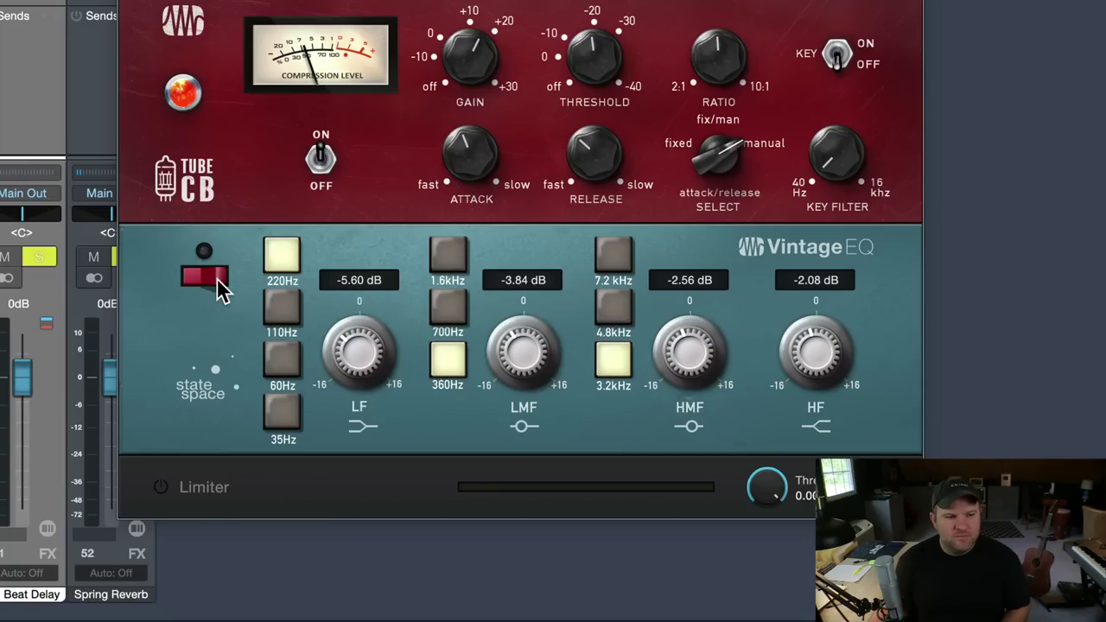
{"action": "left_click", "coordinate": [217, 279]}
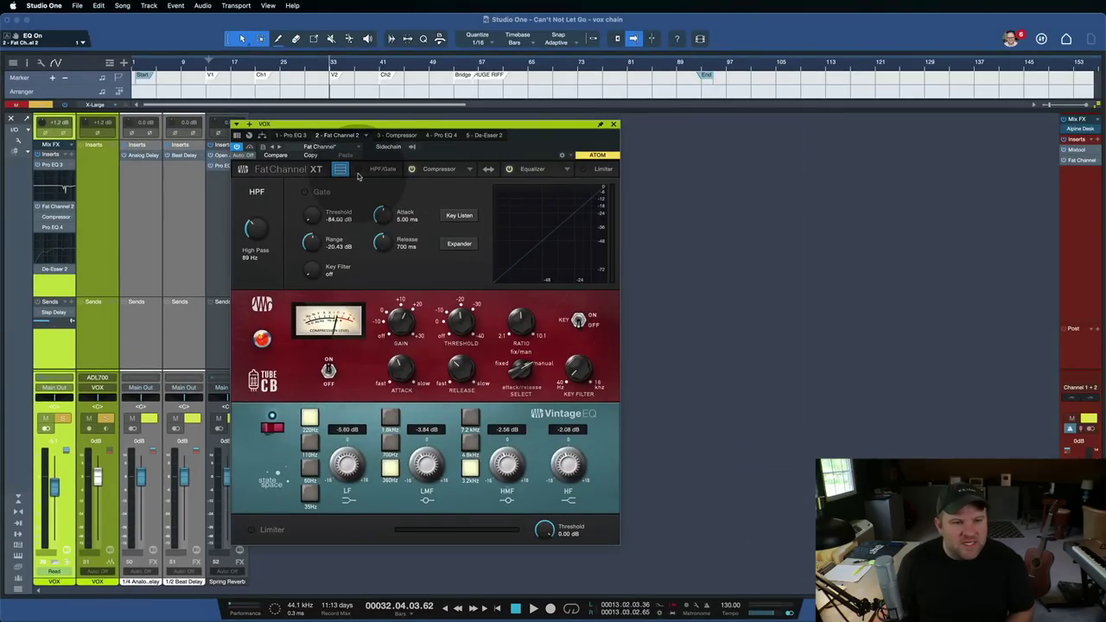
Return from the Compressor insert to Fat Channel 2 and unsolo the VOX channel to hear the vocal in the full mix.
{"action": "left_click", "coordinate": [401, 136]}
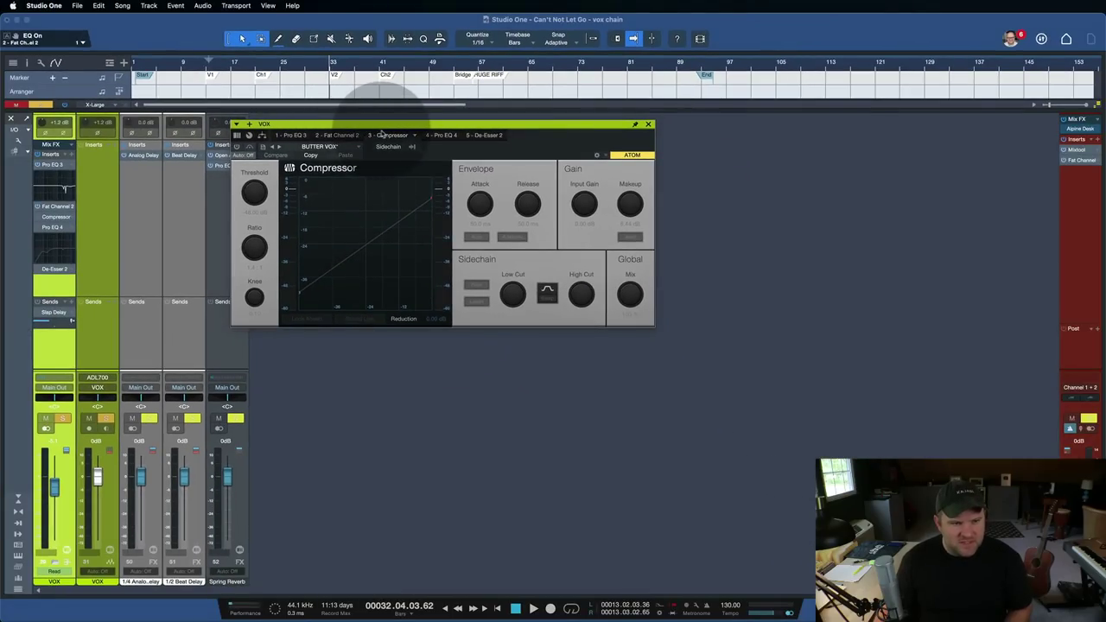
{"action": "left_click", "coordinate": [356, 135]}
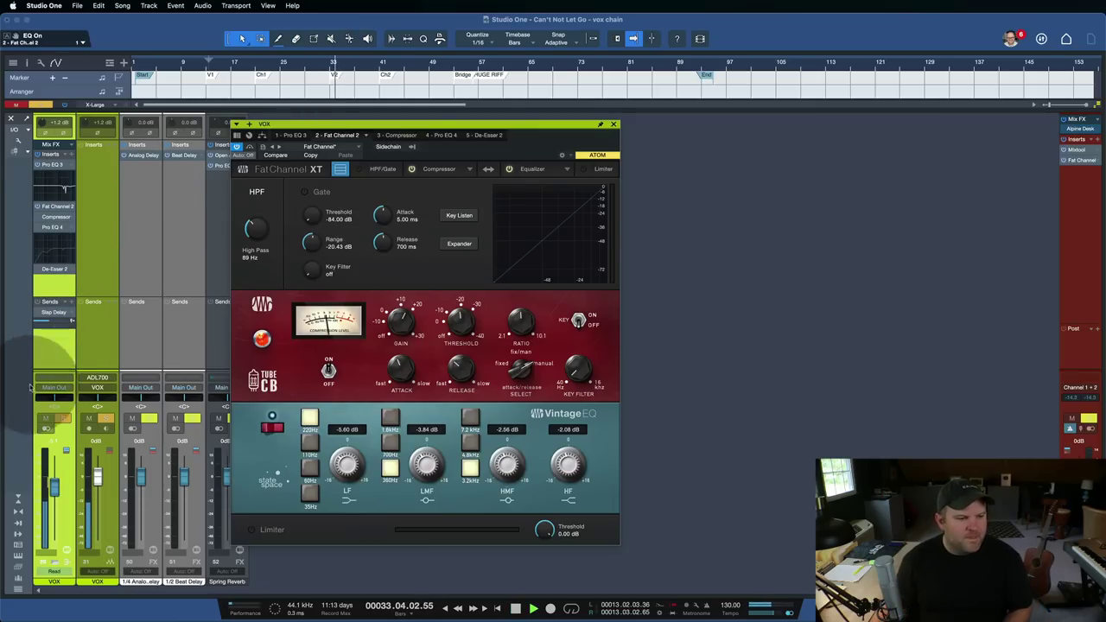
{"action": "left_click", "coordinate": [65, 420]}
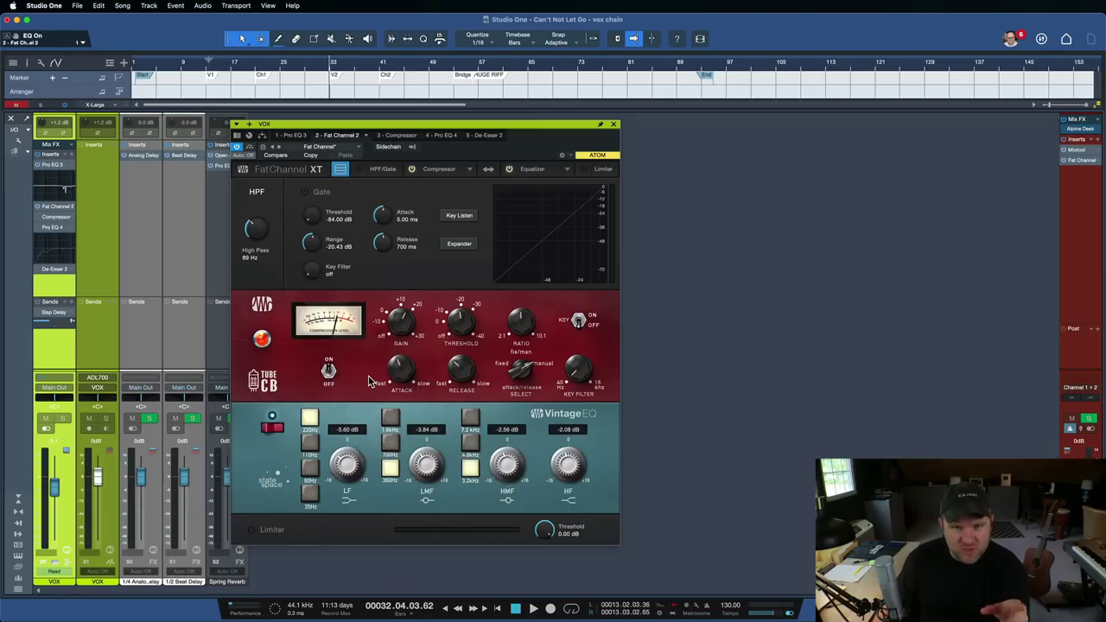
Activate the VOX channel's Compressor at a -48 dB threshold, try a 1:1 ratio, and set the ratio back to 1.4:1.
{"action": "left_click", "coordinate": [395, 135]}
{"action": "left_click", "coordinate": [237, 147]}
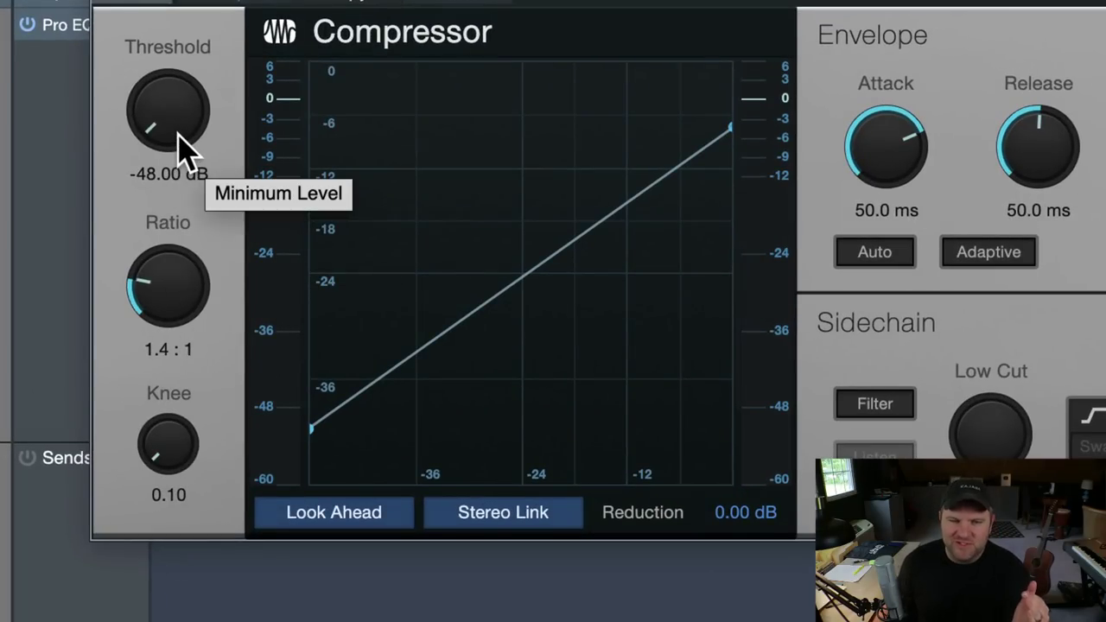
{"action": "left_click_drag", "start_coordinate": [177, 109], "coordinate": [199, 142]}
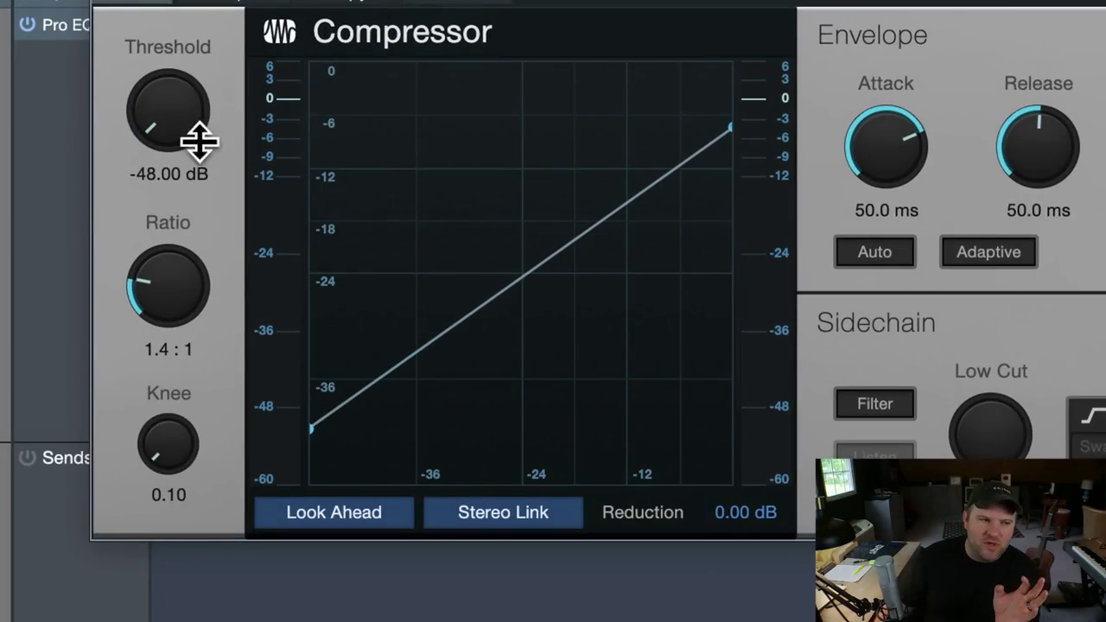
{"action": "left_click_drag", "start_coordinate": [160, 301], "coordinate": [167, 372]}
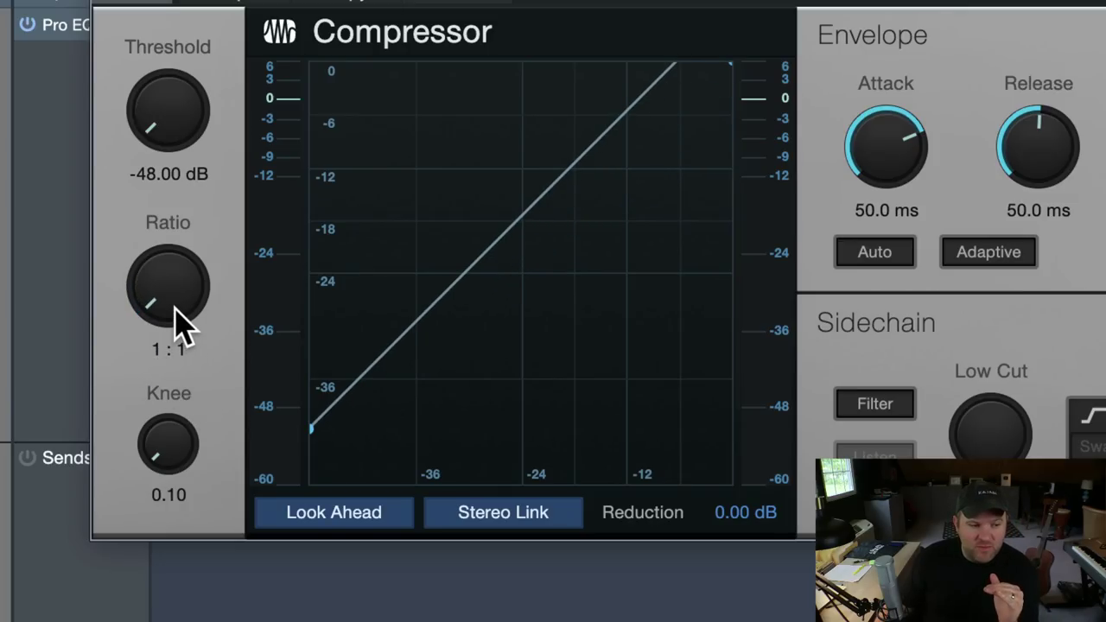
{"action": "left_click_drag", "start_coordinate": [175, 310], "coordinate": [172, 250]}
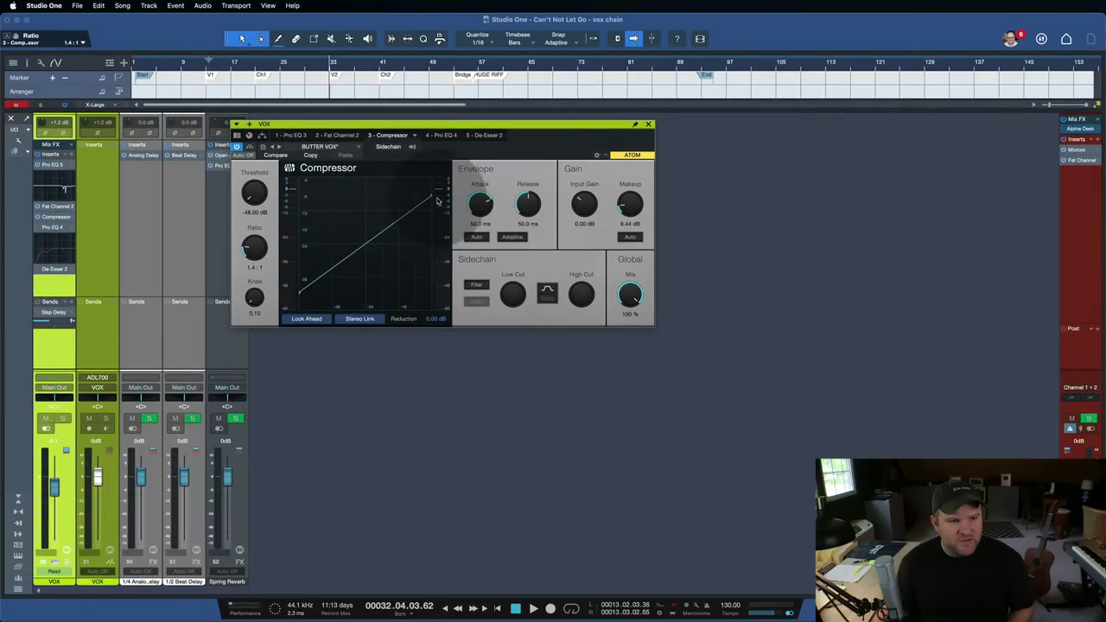
Compare the vocal with the Compressor bypassed and active, leaving it active.
{"action": "left_click", "coordinate": [237, 146]}
{"action": "left_click", "coordinate": [237, 146]}
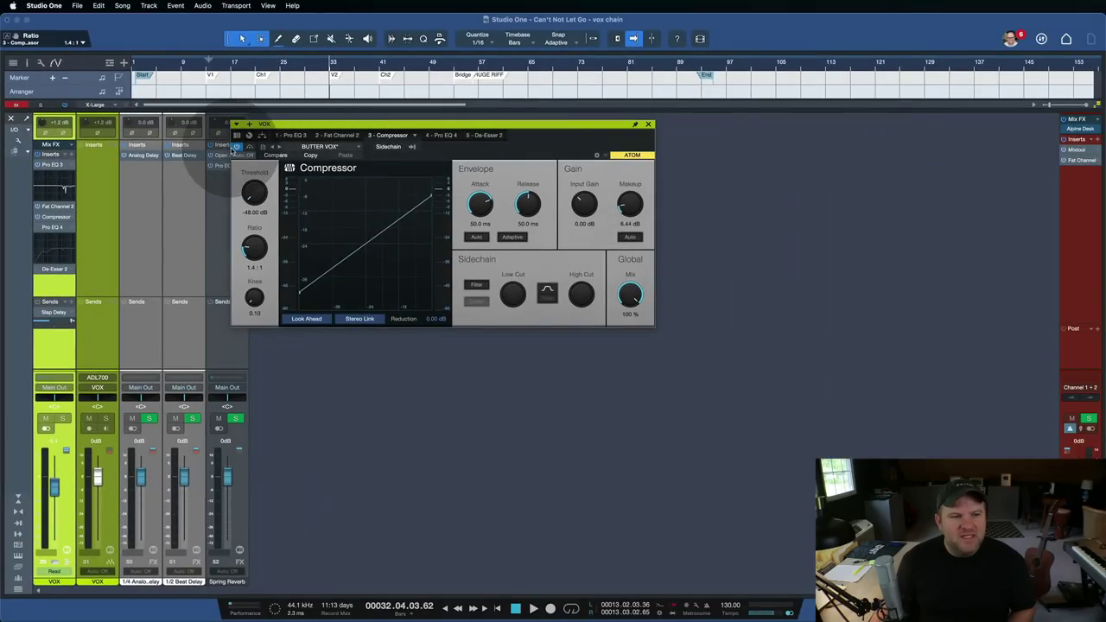
Solo the VOX channel and compare the vocal with the Compressor bypassed and active, leaving it active.
{"action": "left_click", "coordinate": [236, 146]}
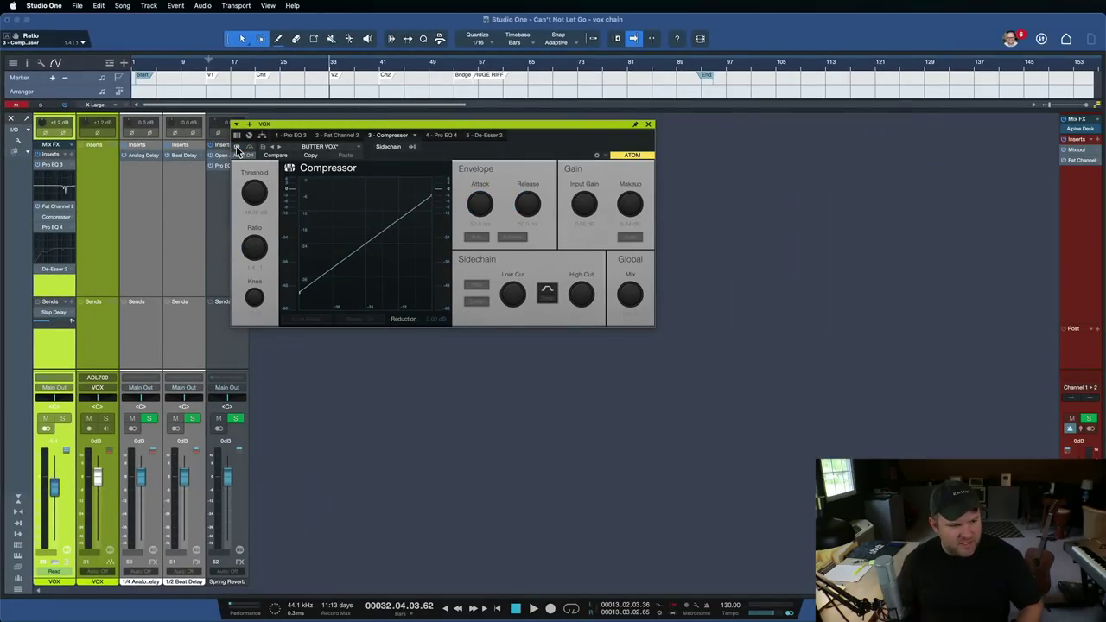
{"action": "left_click", "coordinate": [63, 418]}
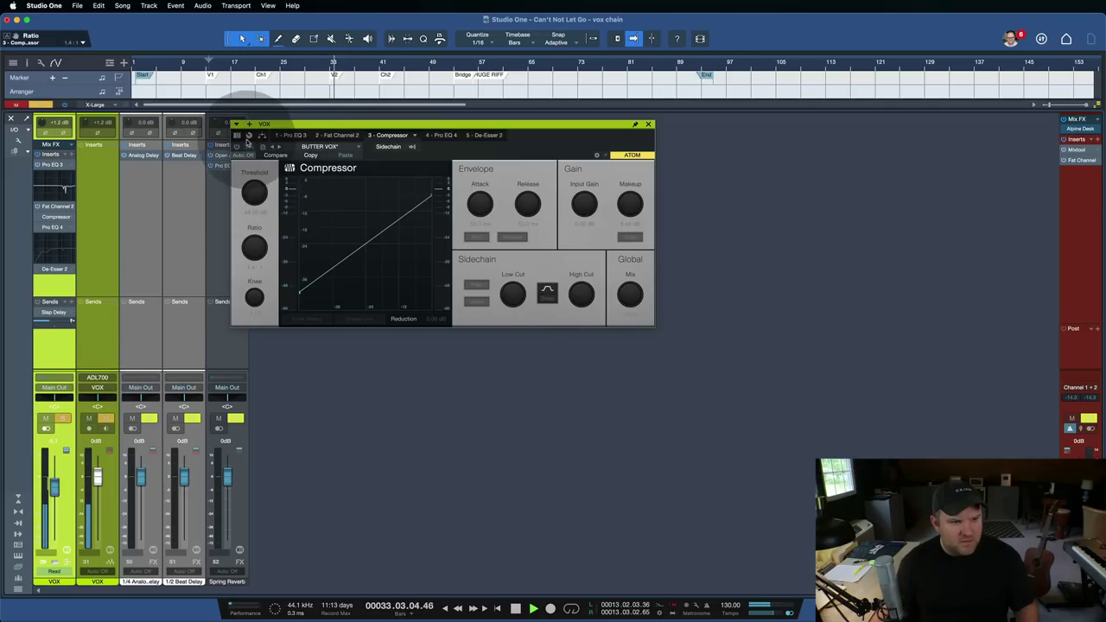
{"action": "left_click", "coordinate": [238, 147]}
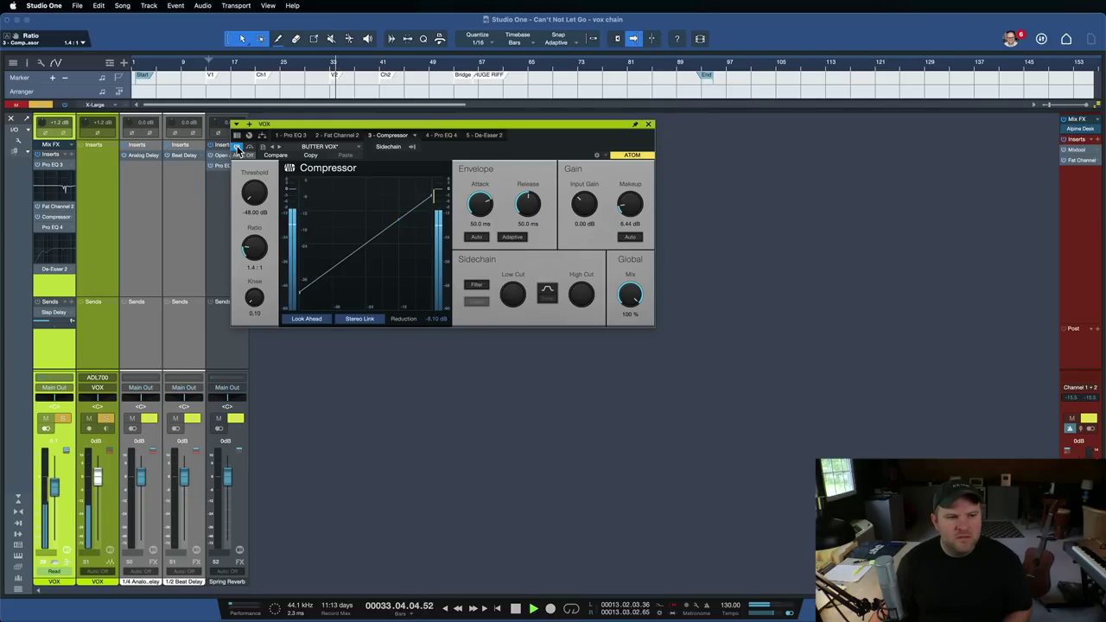
{"action": "left_click", "coordinate": [238, 147]}
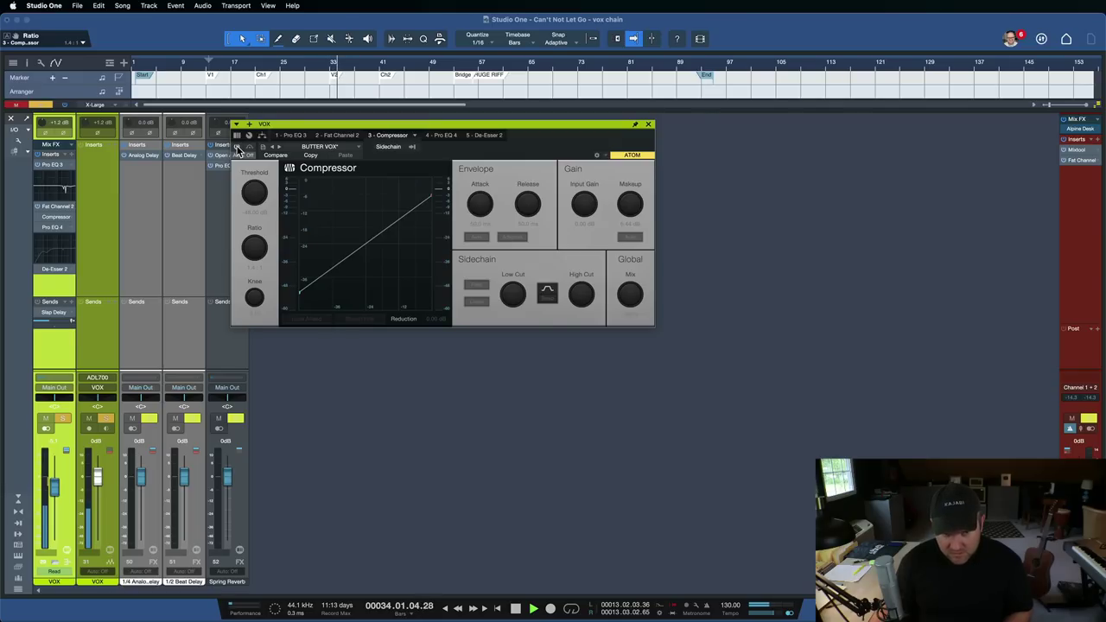
{"action": "left_click", "coordinate": [238, 147]}
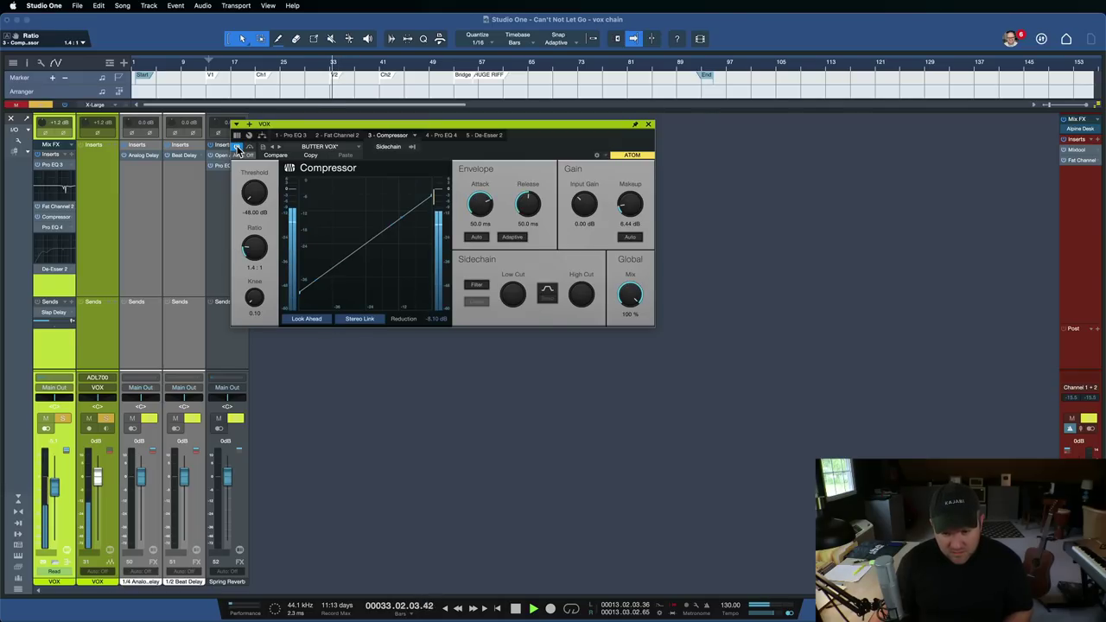
{"action": "key", "text": "space"}
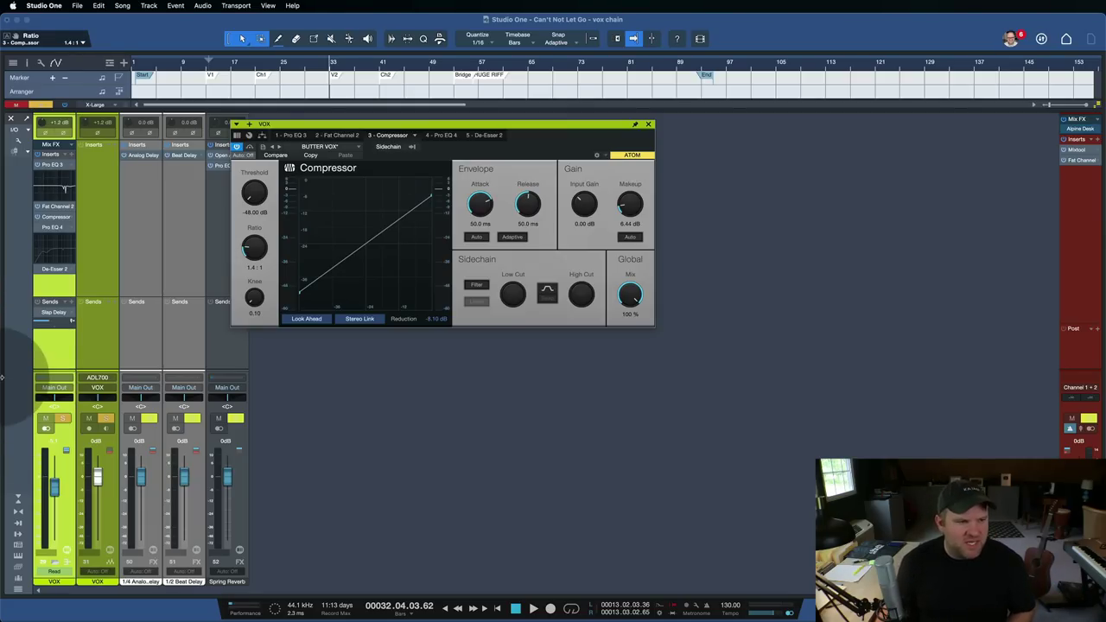
Unsolo the VOX channel and play the full mix once with the Compressor bypassed and once with it reactivated.
{"action": "left_click", "coordinate": [38, 216]}
{"action": "left_click", "coordinate": [102, 420]}
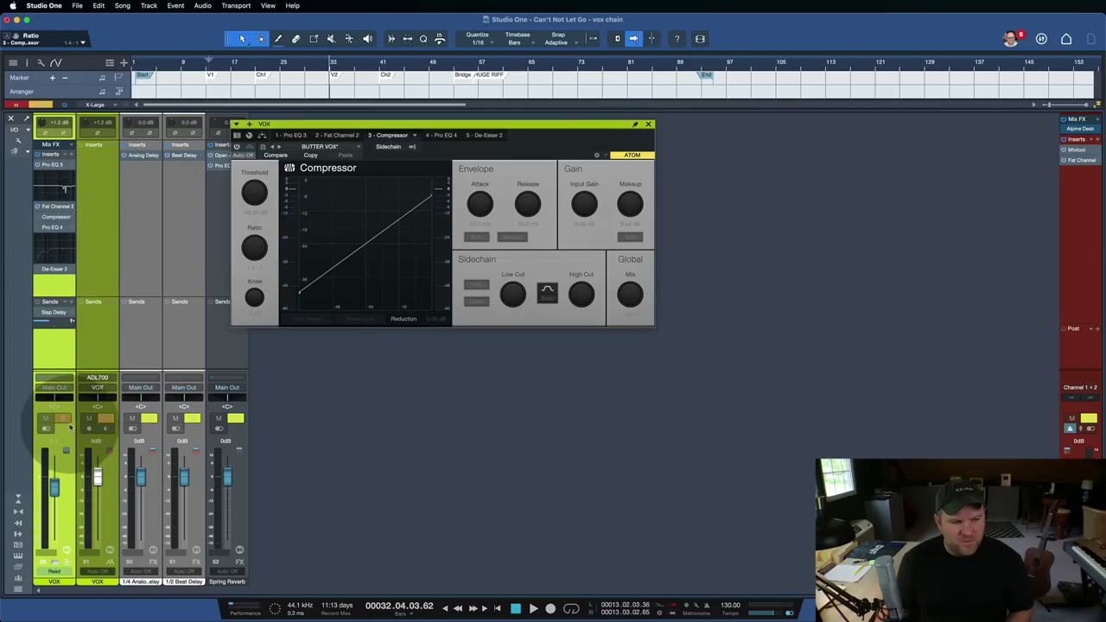
{"action": "left_click", "coordinate": [61, 418]}
{"action": "left_click", "coordinate": [126, 329]}
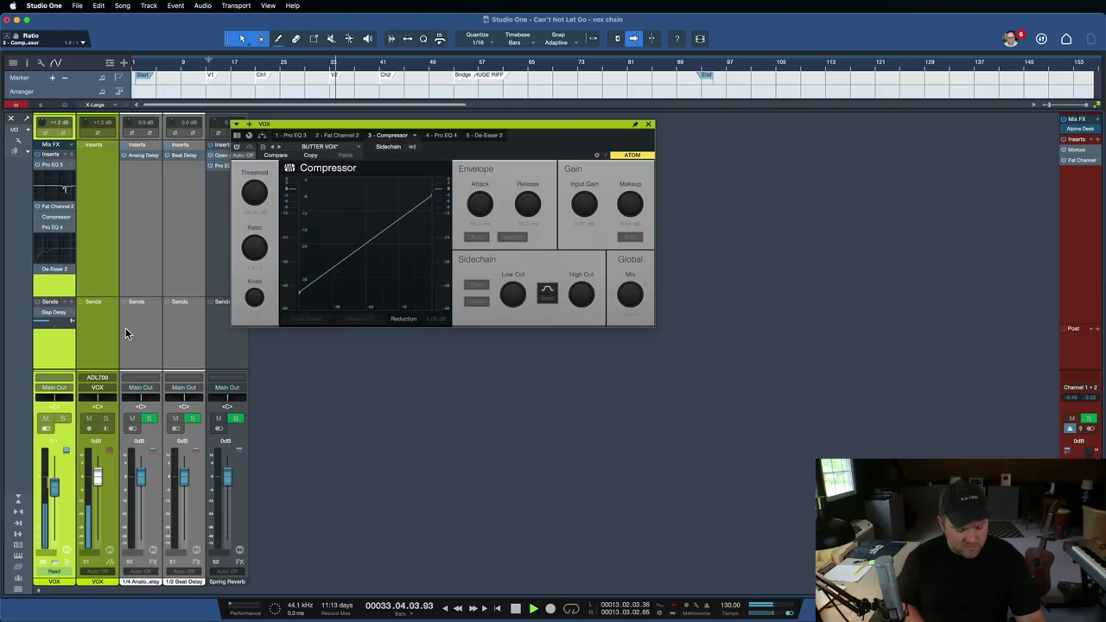
{"action": "left_click", "coordinate": [38, 217]}
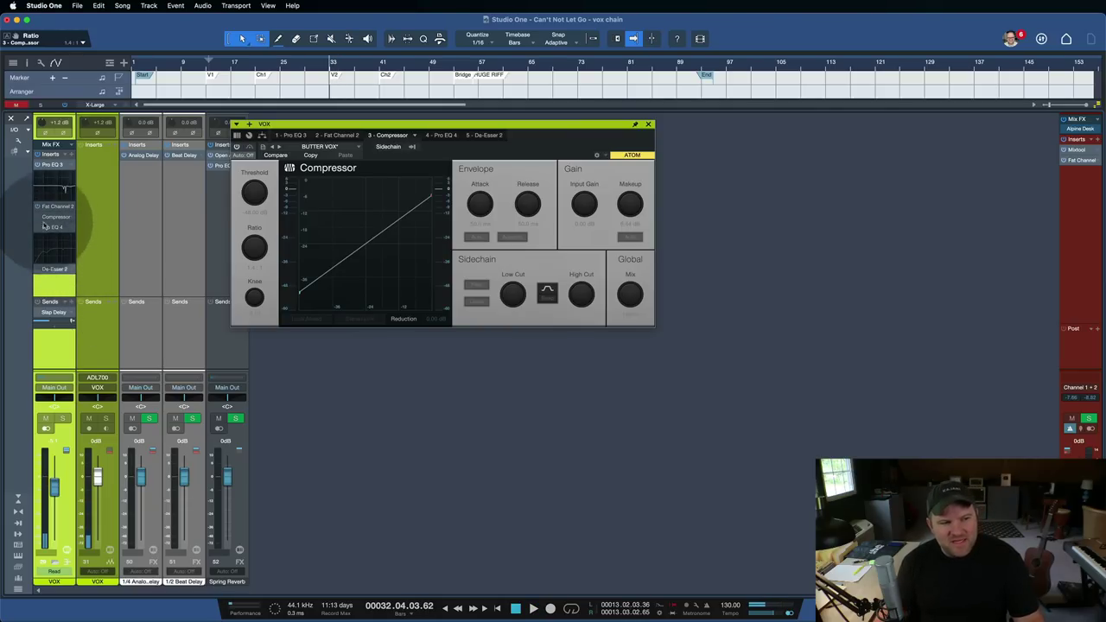
{"action": "left_click", "coordinate": [157, 260]}
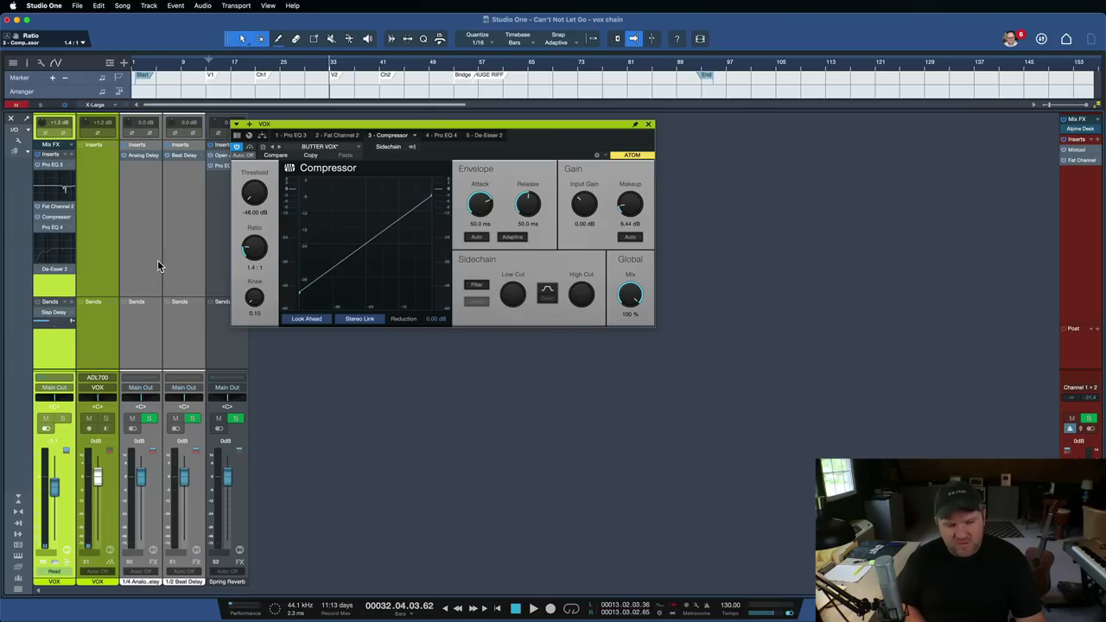
{"action": "key", "text": "space"}
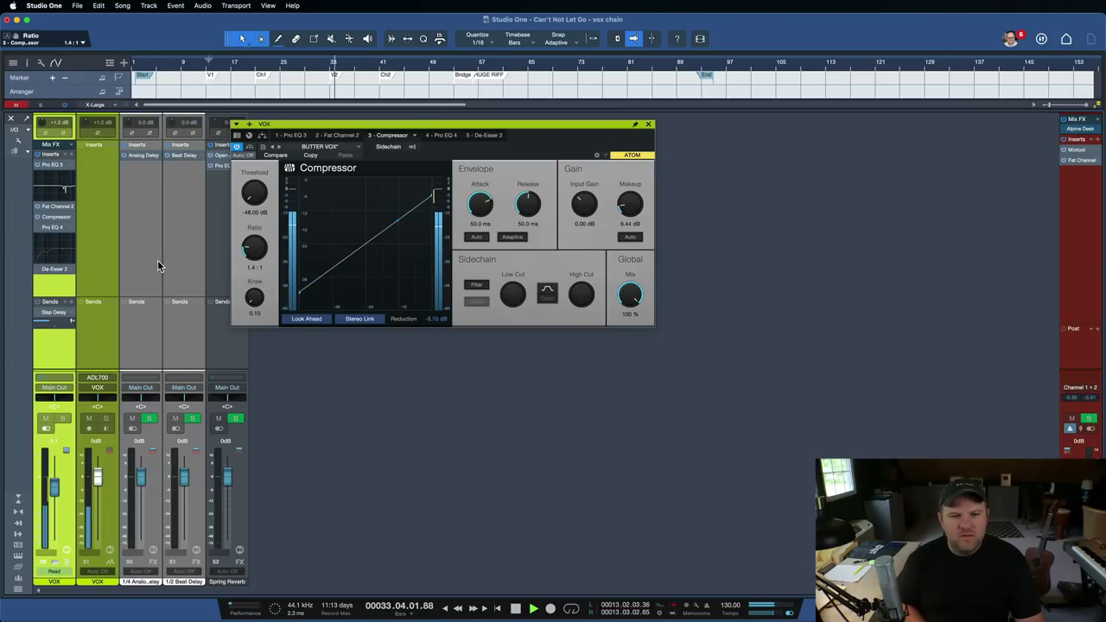
{"action": "key", "text": "space"}
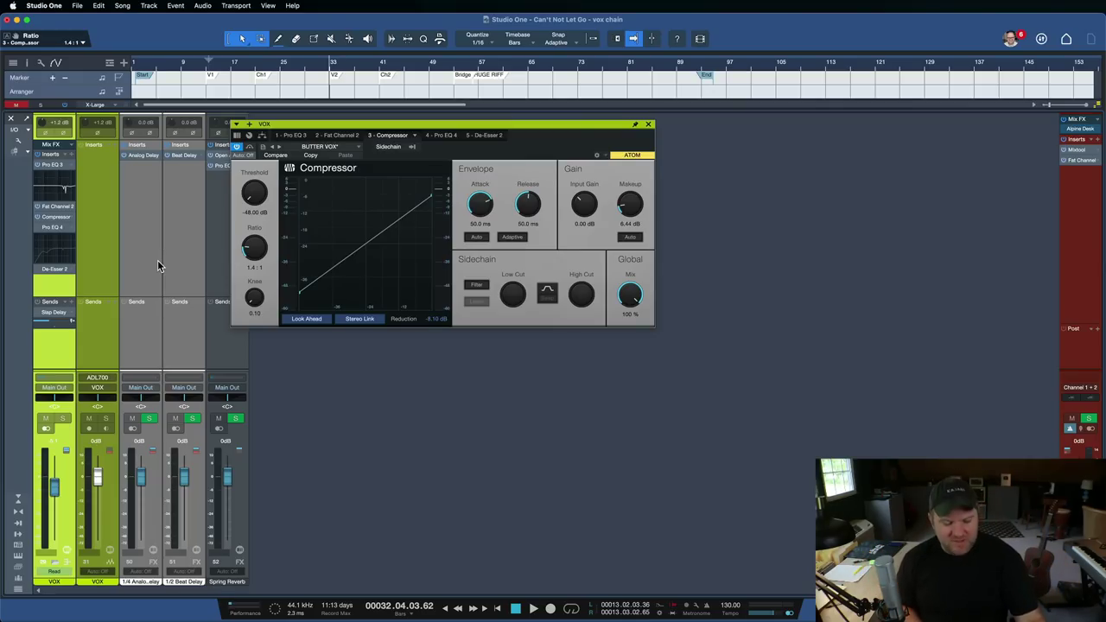
Switch the Compressor off and back on during full-mix playback to compare its effect on the vocal.
{"action": "key", "text": "space"}
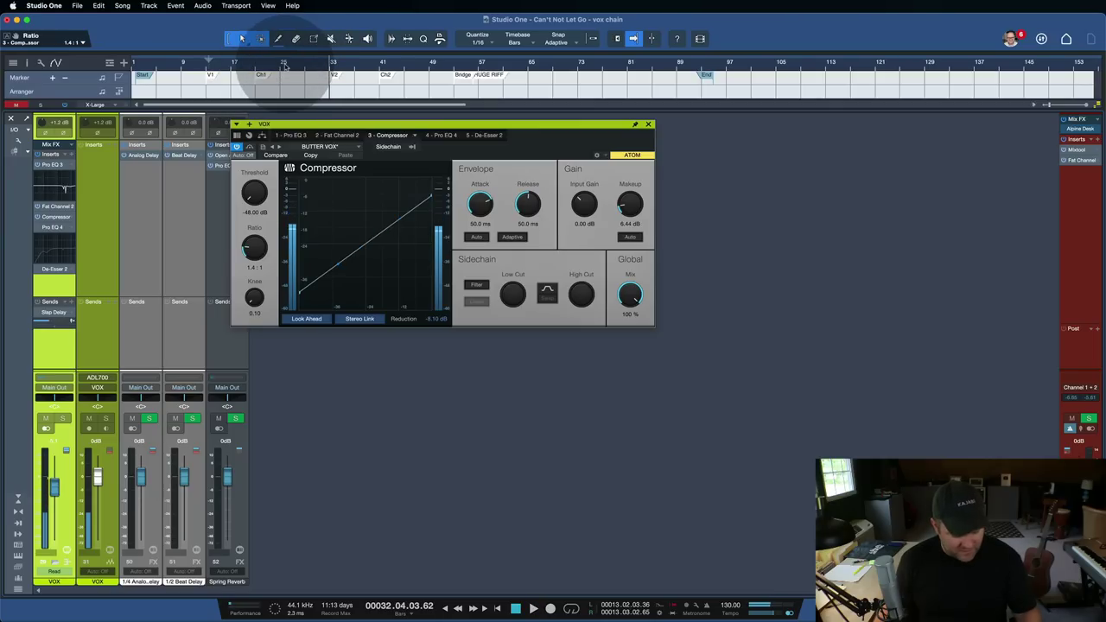
{"action": "left_click", "coordinate": [236, 147]}
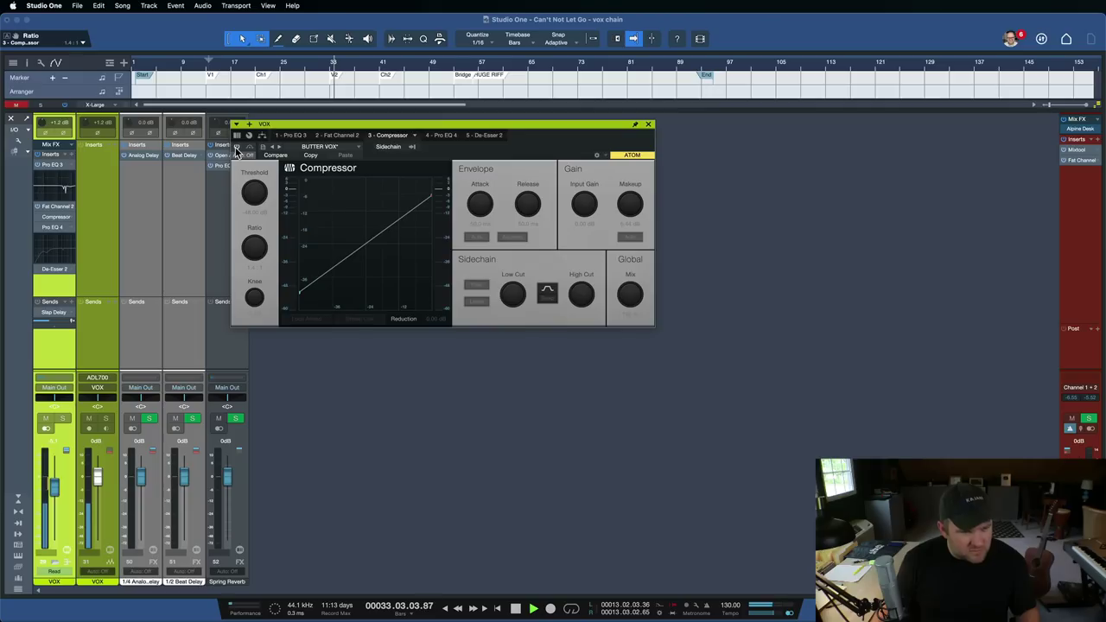
{"action": "left_click", "coordinate": [235, 147]}
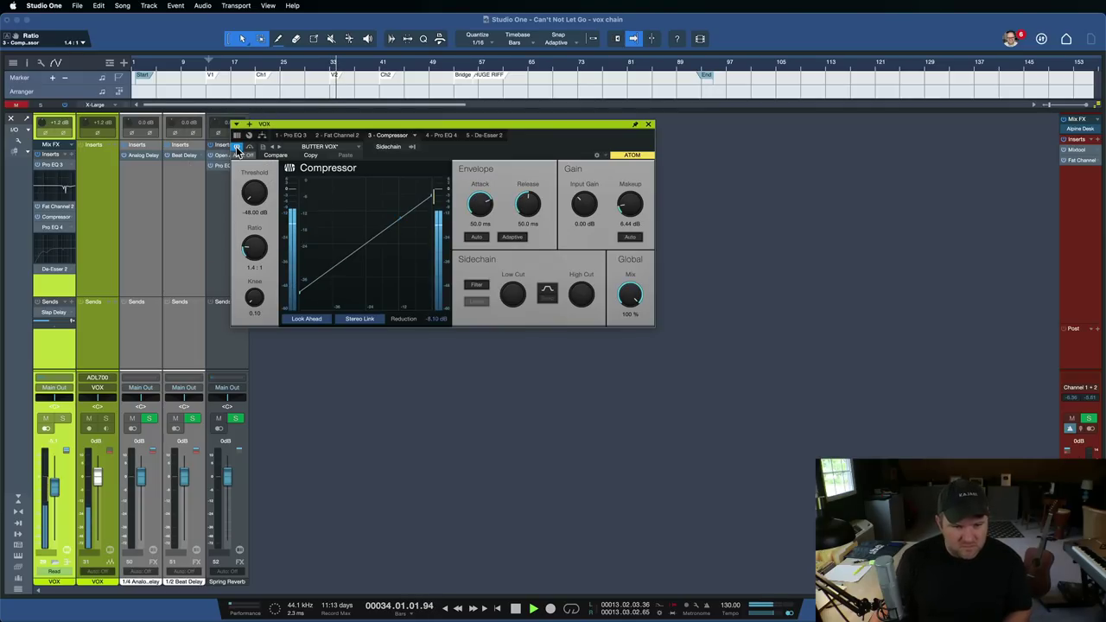
{"action": "key", "text": "space"}
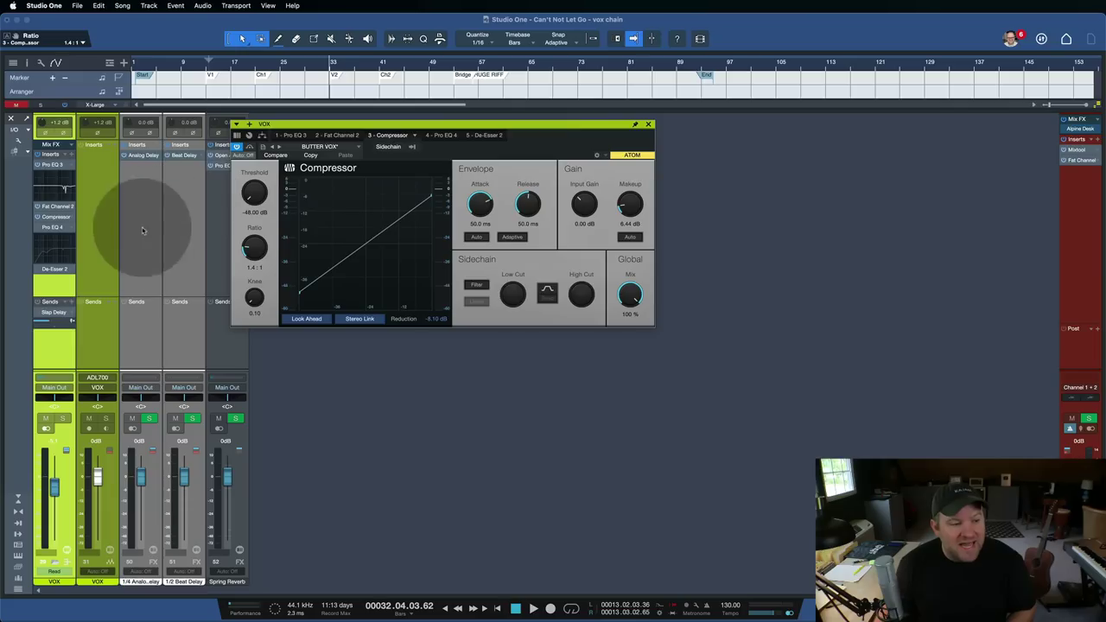
Solo the VOX channel and listen to the vocal with the Compressor active.
{"action": "key", "text": "s"}
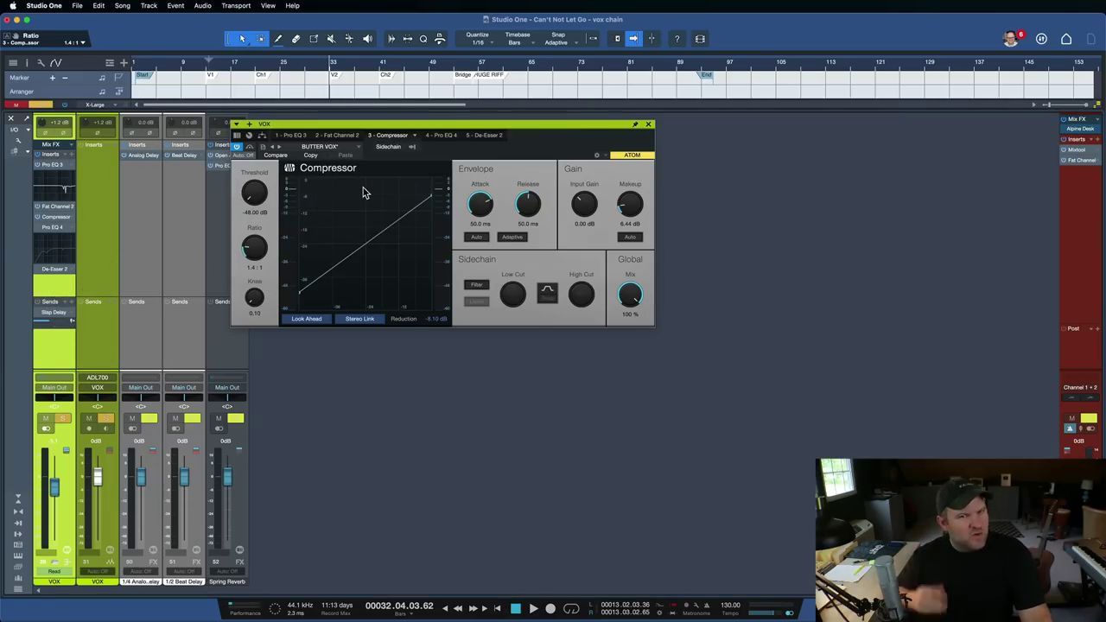
{"action": "key", "text": "space"}
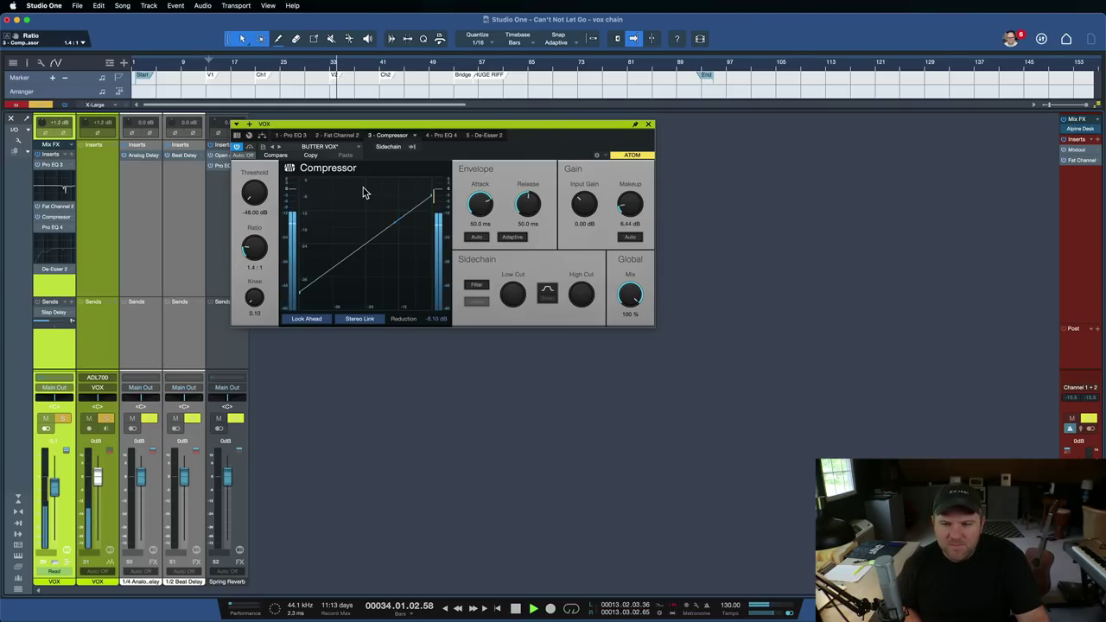
{"action": "key", "text": "space"}
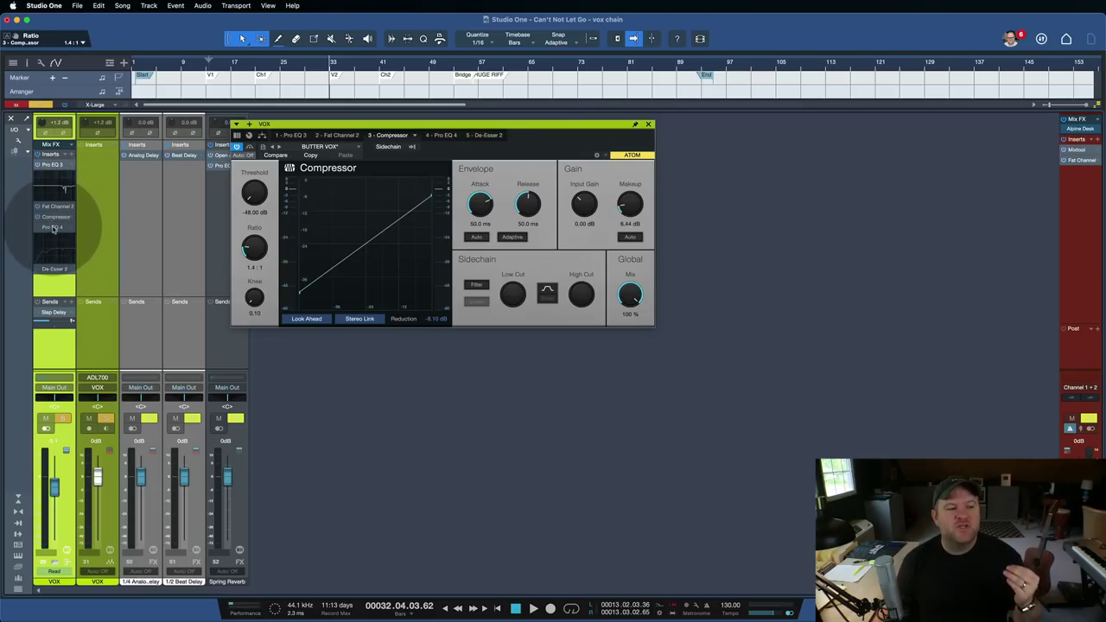
Activate the VOX channel's Pro EQ 4 and compare the soloed vocal with it on and off, leaving it on.
{"action": "left_click", "coordinate": [52, 227]}
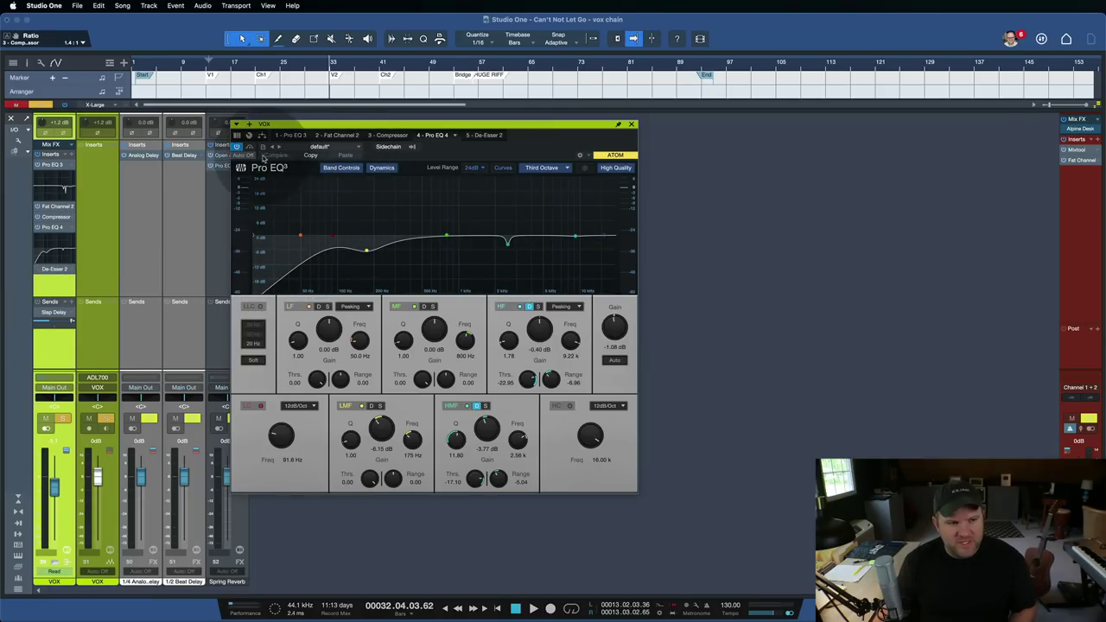
{"action": "left_click", "coordinate": [237, 147]}
{"action": "left_click", "coordinate": [237, 147]}
{"action": "left_click", "coordinate": [238, 149]}
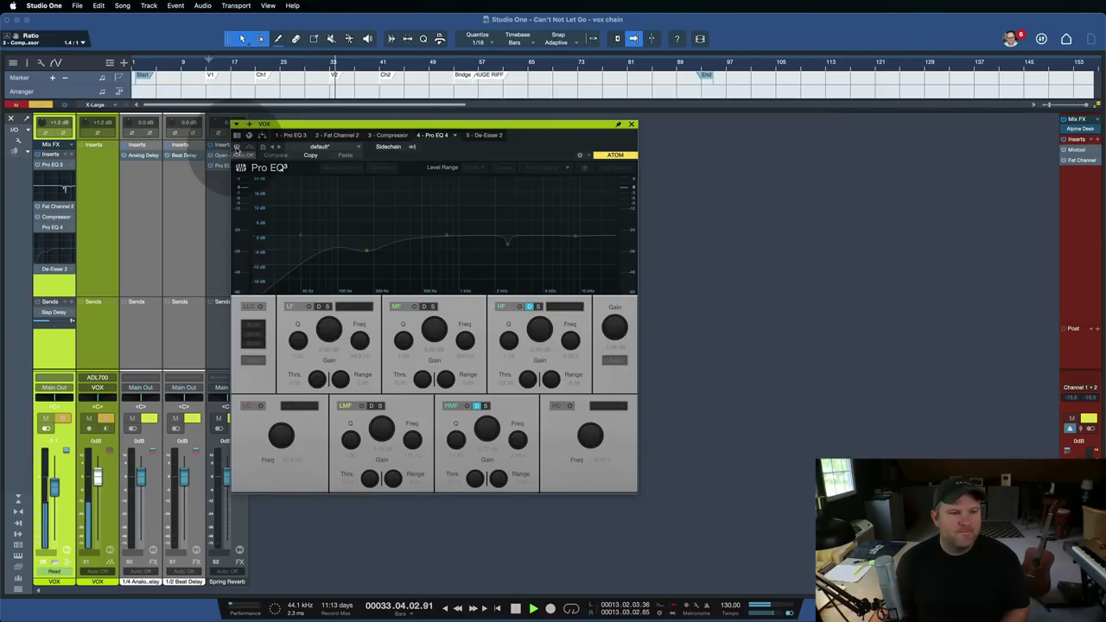
{"action": "left_click", "coordinate": [238, 150]}
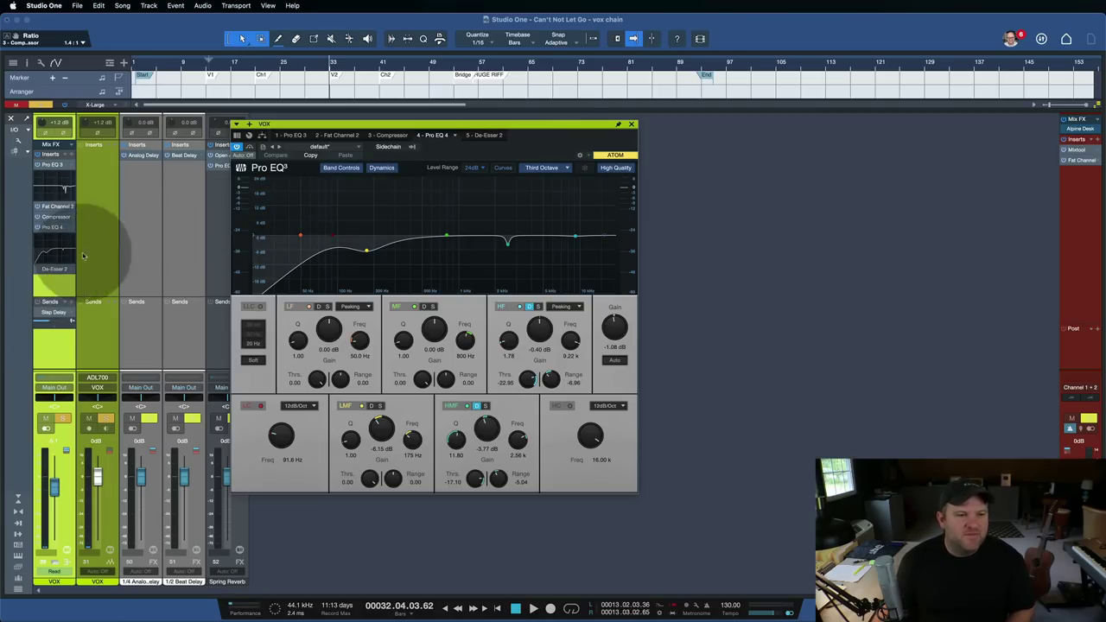
Activate the VOX channel's De-Esser 2 and play the soloed vocal through it.
{"action": "left_click", "coordinate": [484, 136]}
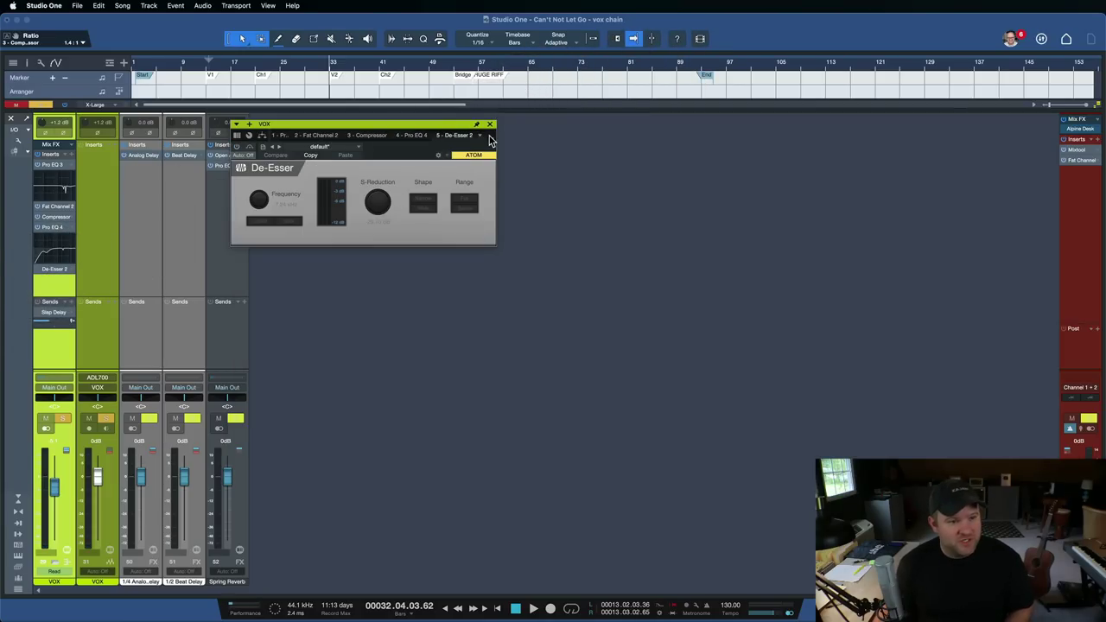
{"action": "left_click", "coordinate": [238, 147]}
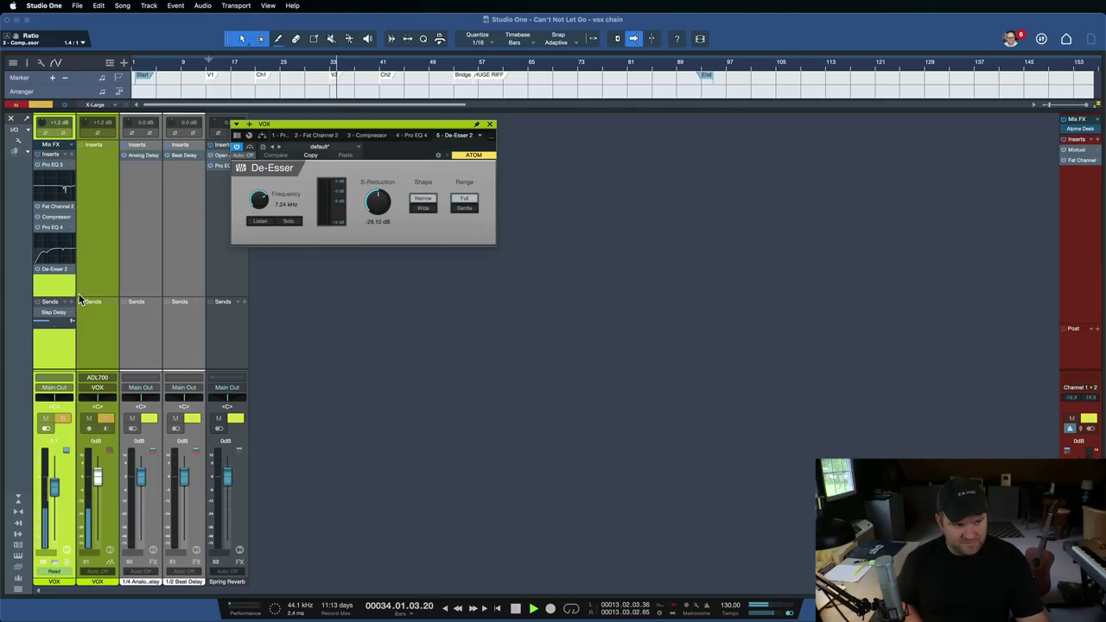
{"action": "key", "text": "space"}
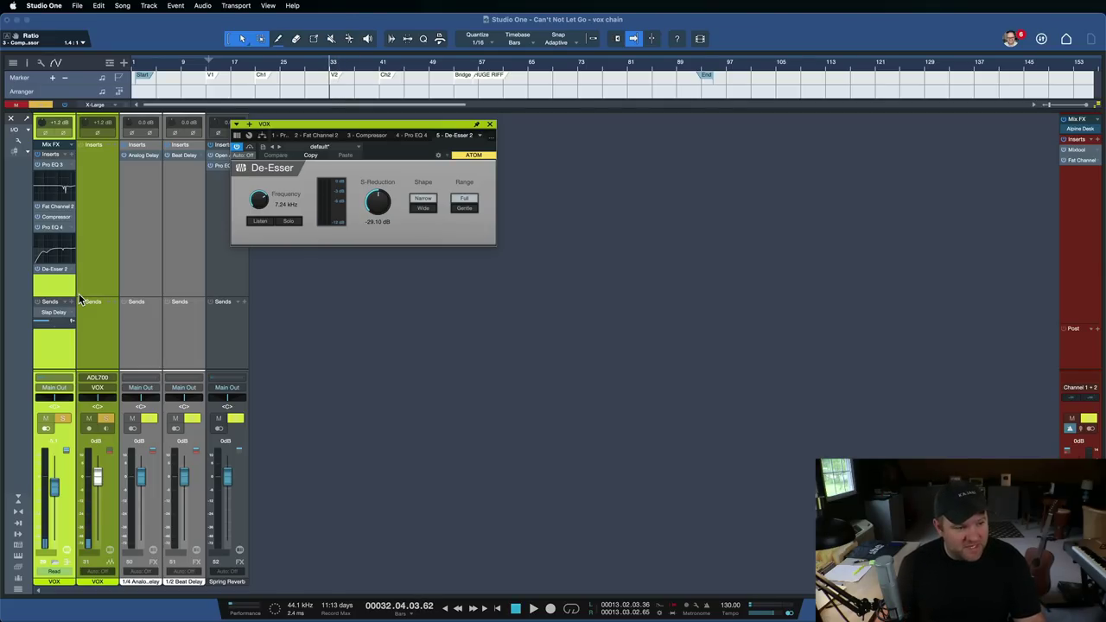
Unsolo the VOX channel, play the full mix, and raise the VOX volume to -3.2 dB.
{"action": "left_click", "coordinate": [64, 419]}
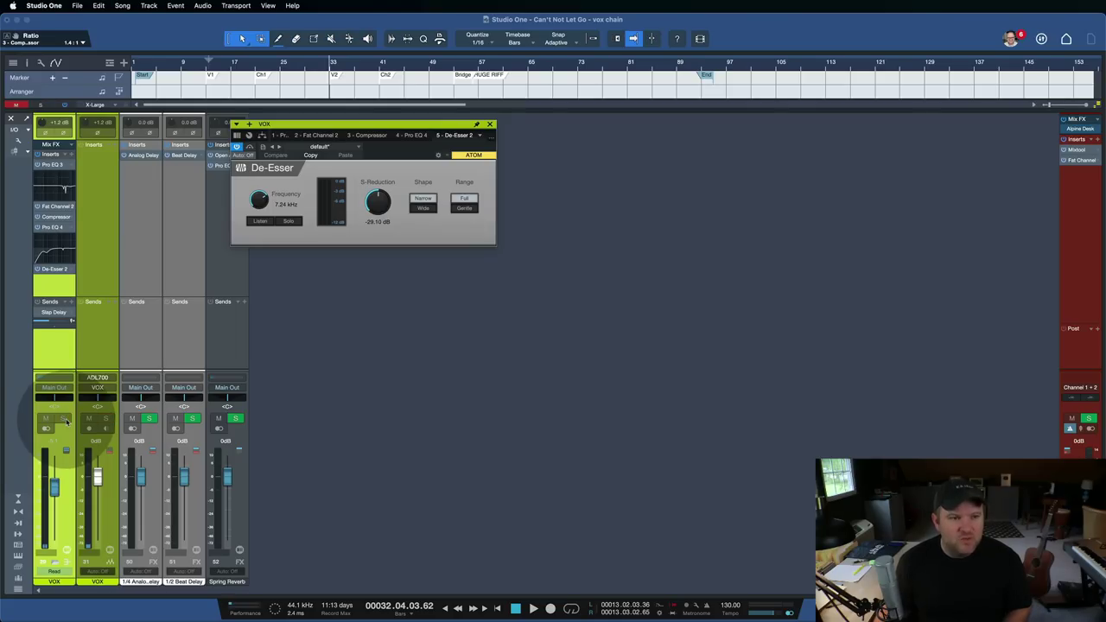
{"action": "key", "text": "space"}
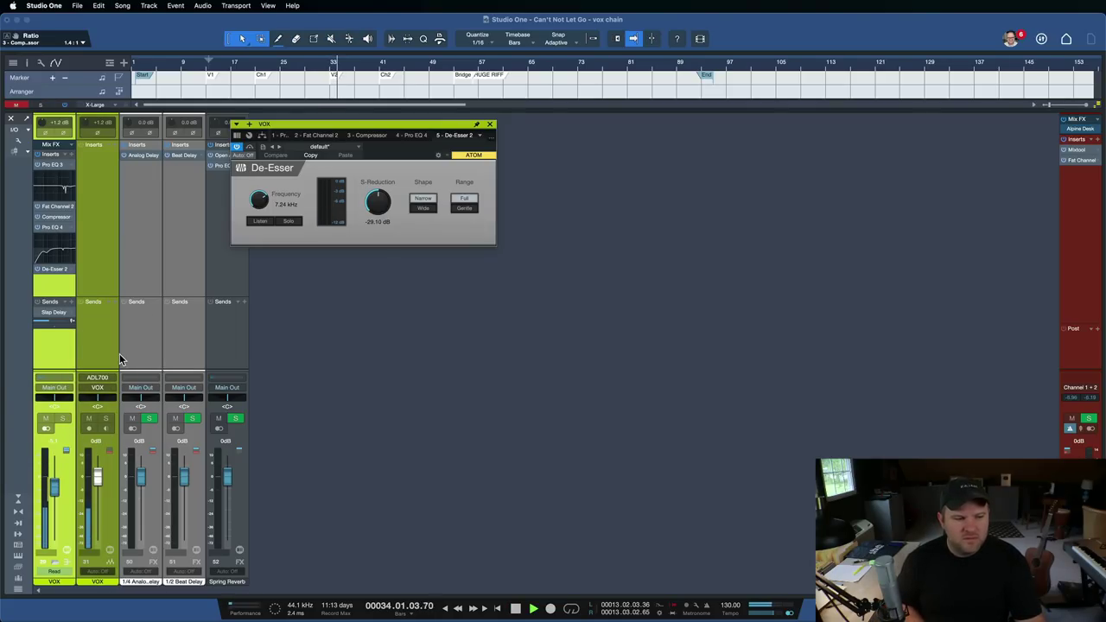
{"action": "key", "text": "space"}
{"action": "left_click_drag", "start_coordinate": [120, 354], "coordinate": [54, 482]}
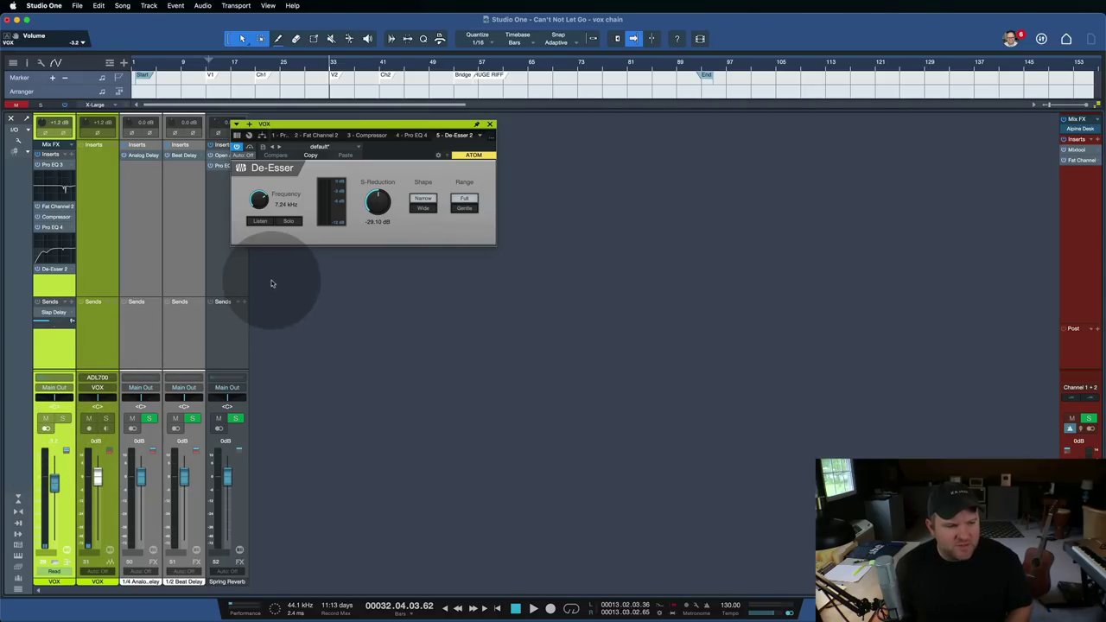
Activate the VOX channel's Slap Delay send and audition the vocal in the full mix and soloed, leaving the channel unsoloed.
{"action": "double_click", "coordinate": [39, 314]}
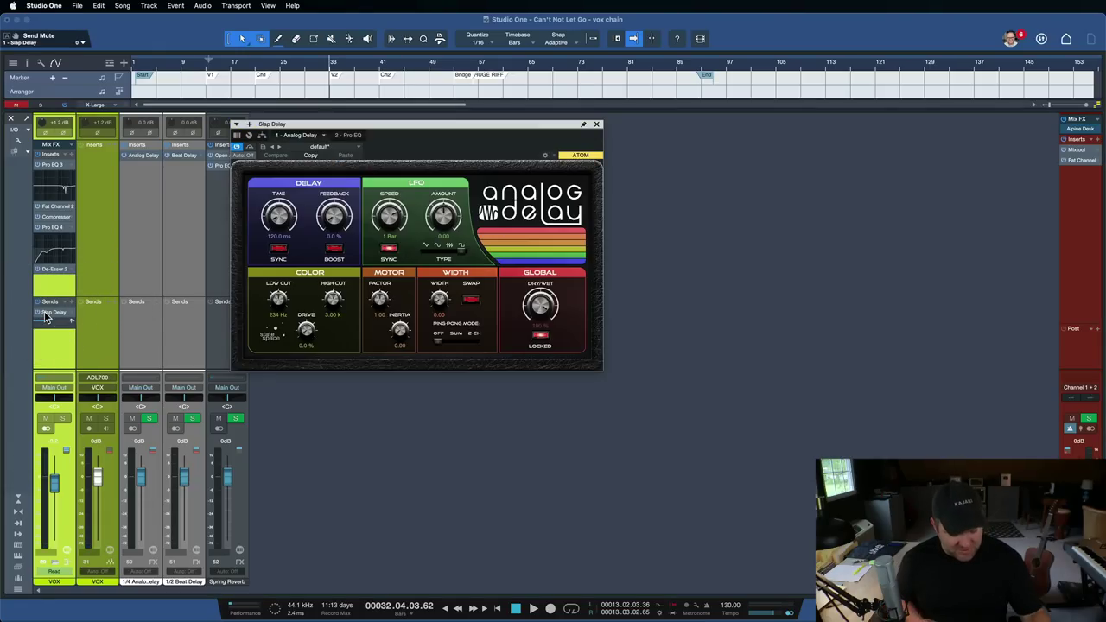
{"action": "key", "text": "space"}
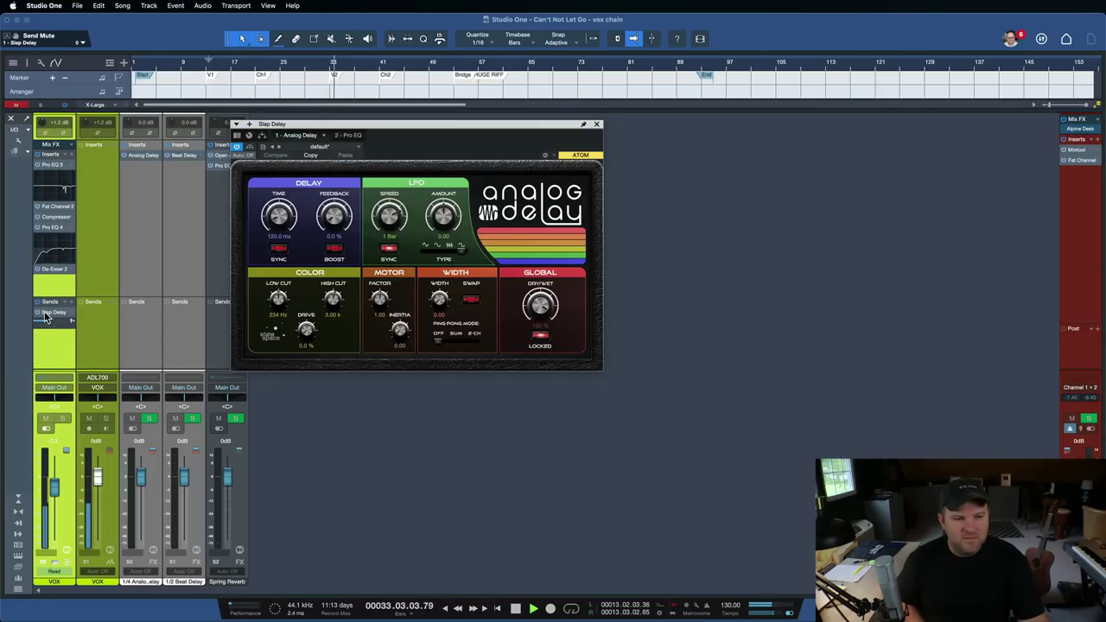
{"action": "left_click", "coordinate": [62, 420]}
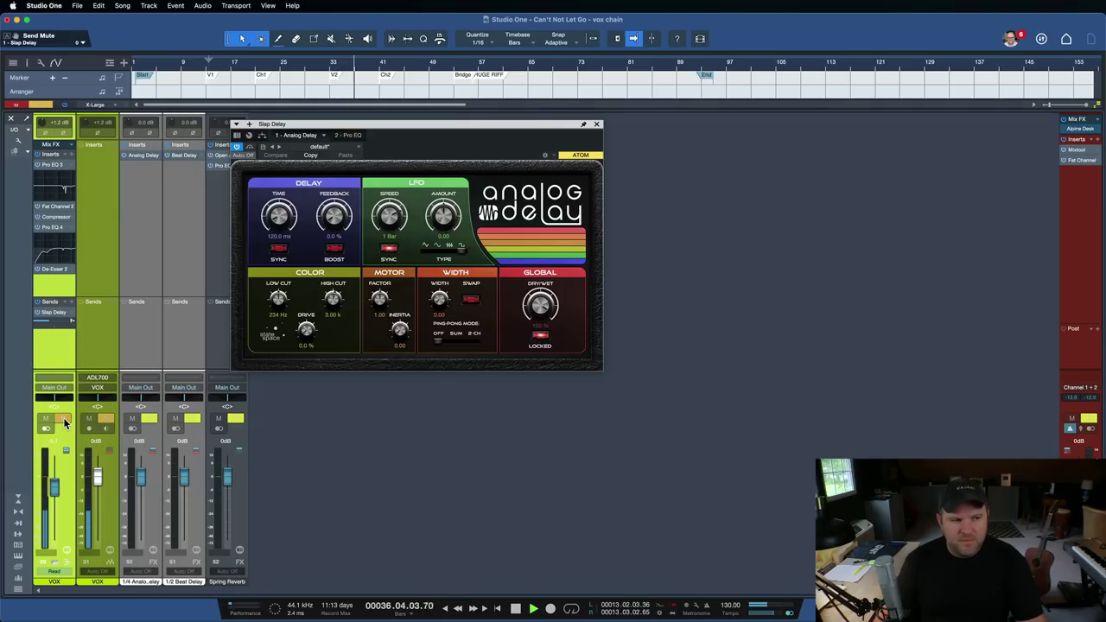
{"action": "left_click", "coordinate": [97, 320]}
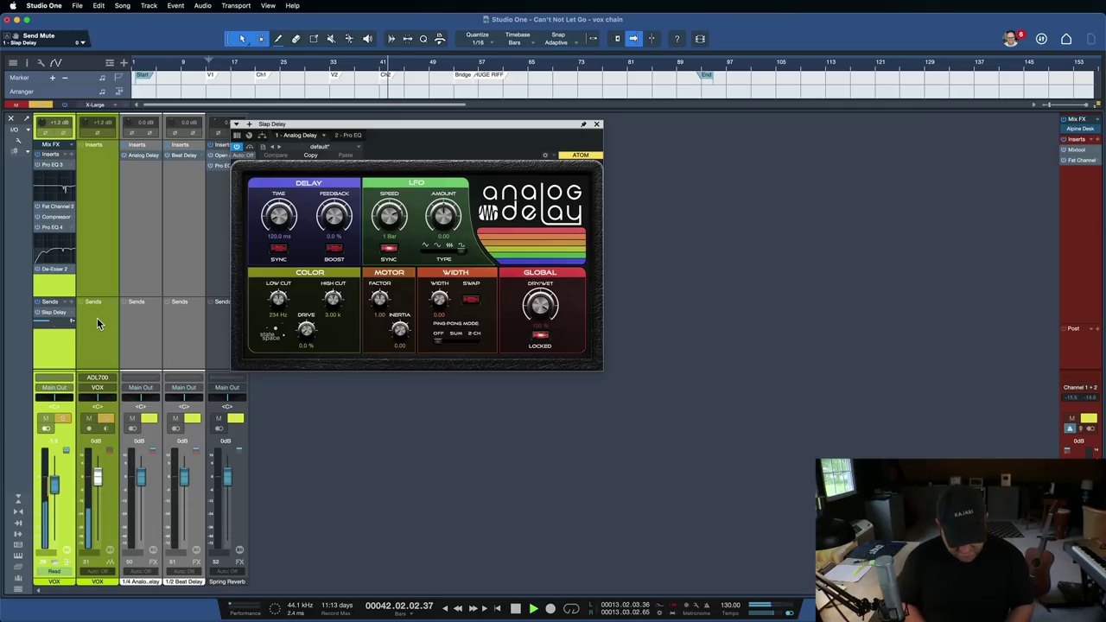
{"action": "key", "text": "s"}
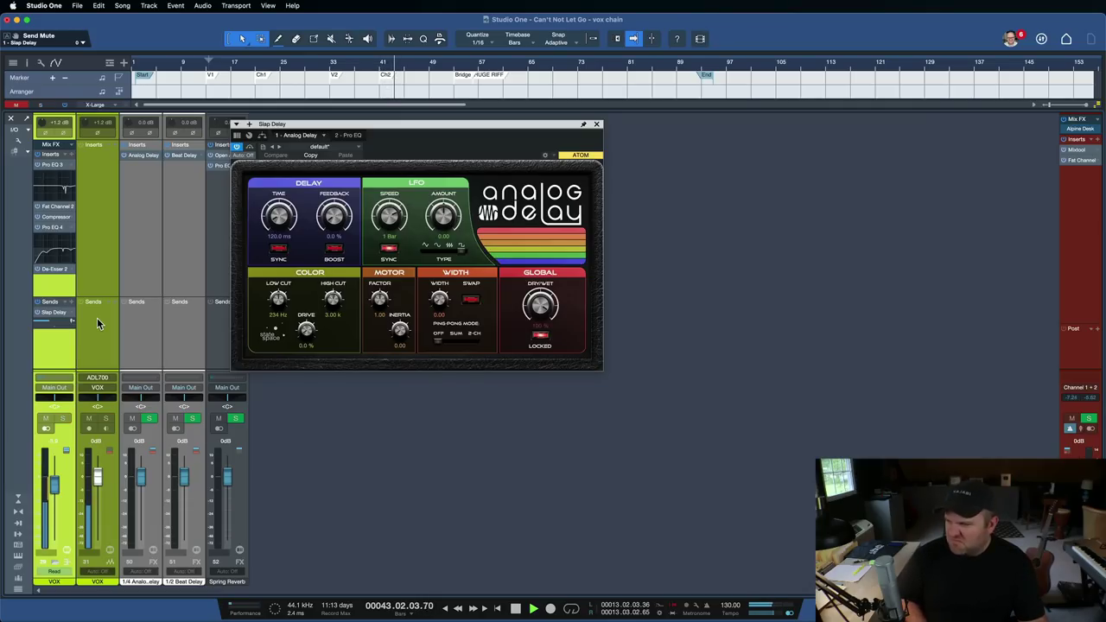